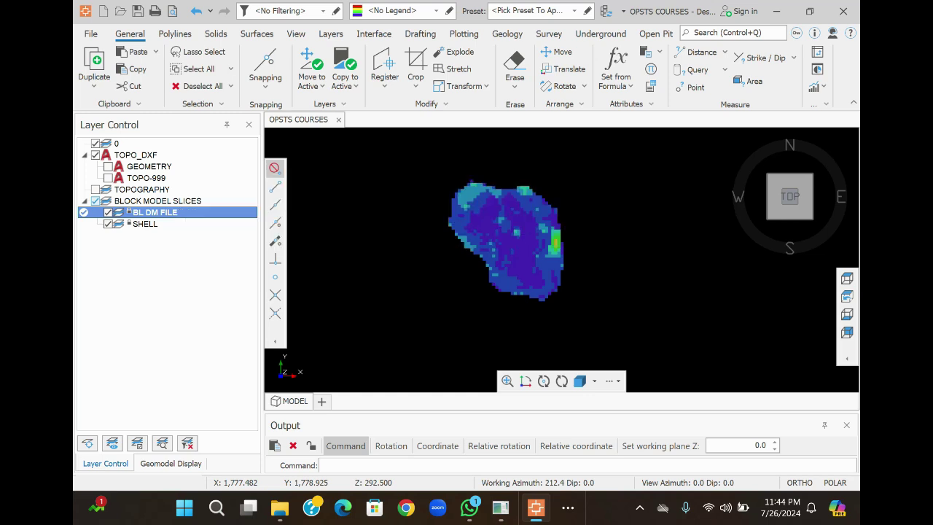
Hide the 0, TOPO_DXF and BLOCK MODEL SLICES layers with their sublayers, and collapse both layer groups
double_click(136, 155)
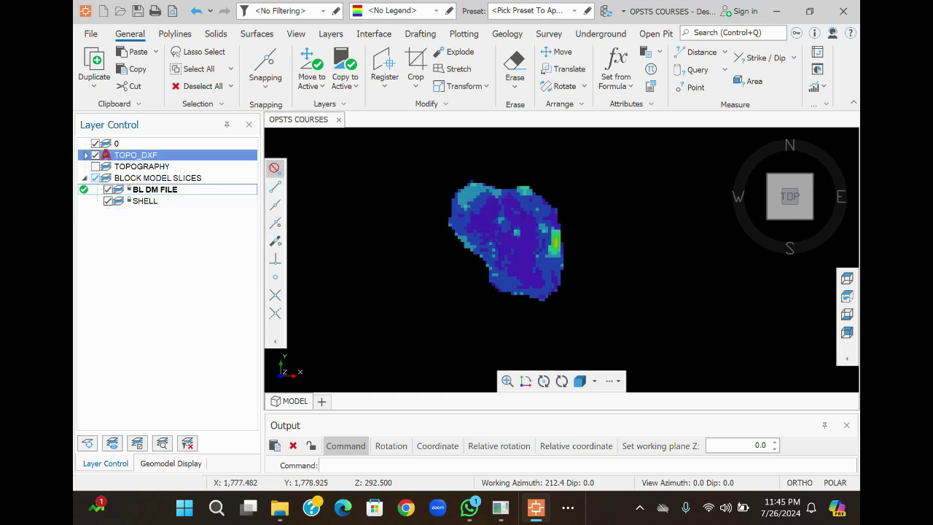
click(95, 154)
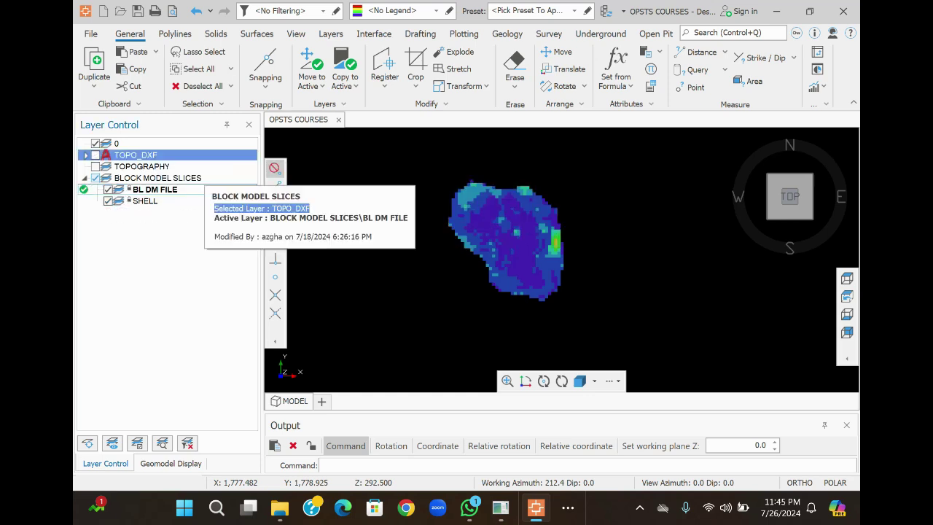
click(108, 200)
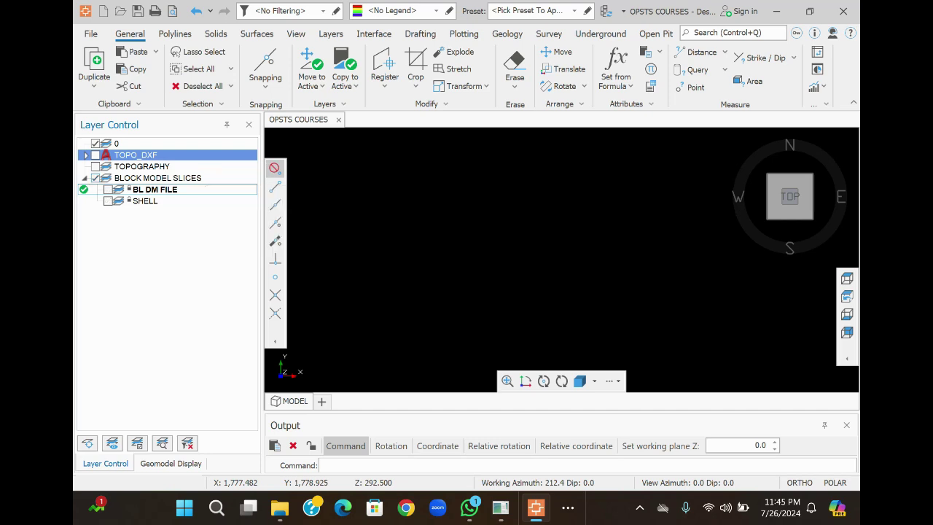
click(96, 178)
click(85, 178)
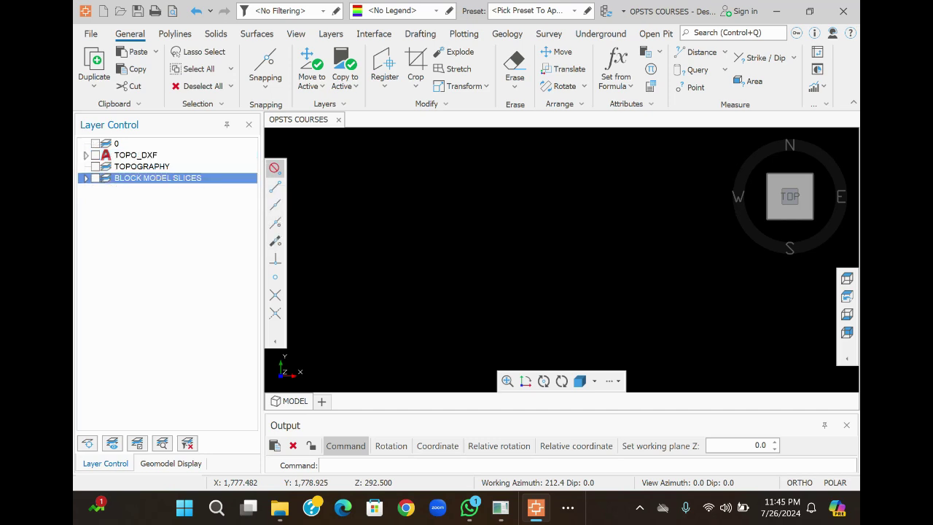
Add an active top-level layer named LAYERCURRENT PHASE DESIGN and agree to clear the undo memory
right_click(114, 197)
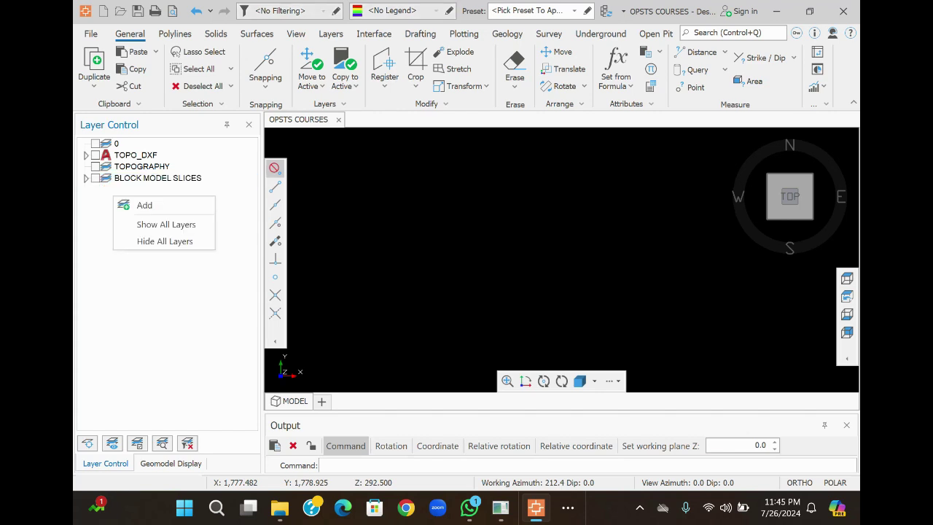
click(145, 205)
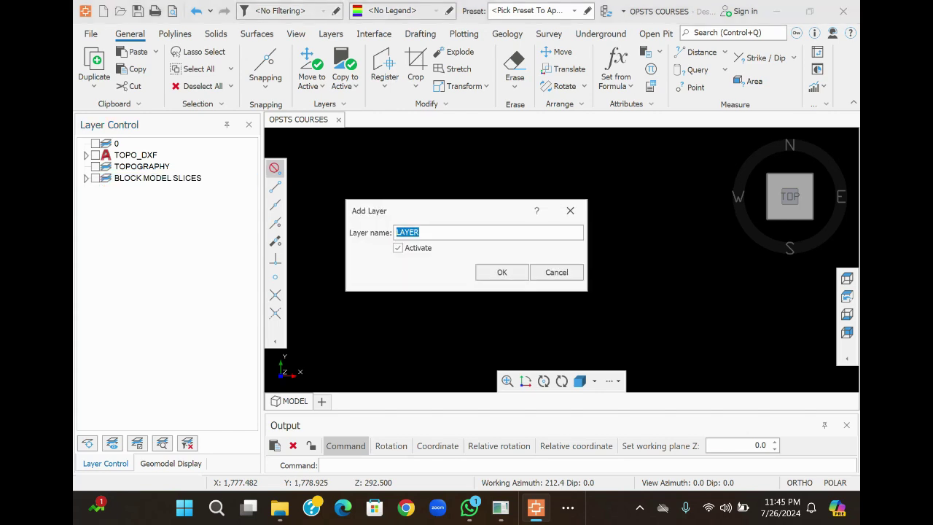
click(419, 232)
text(CURRENT PHASE)
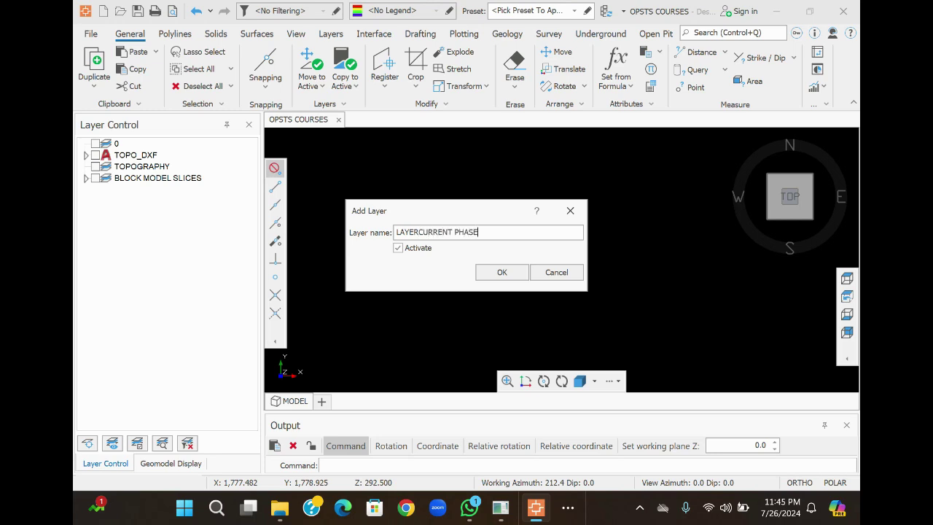
text( DESIGN)
key(Tab)
key(Tab)
key(Return)
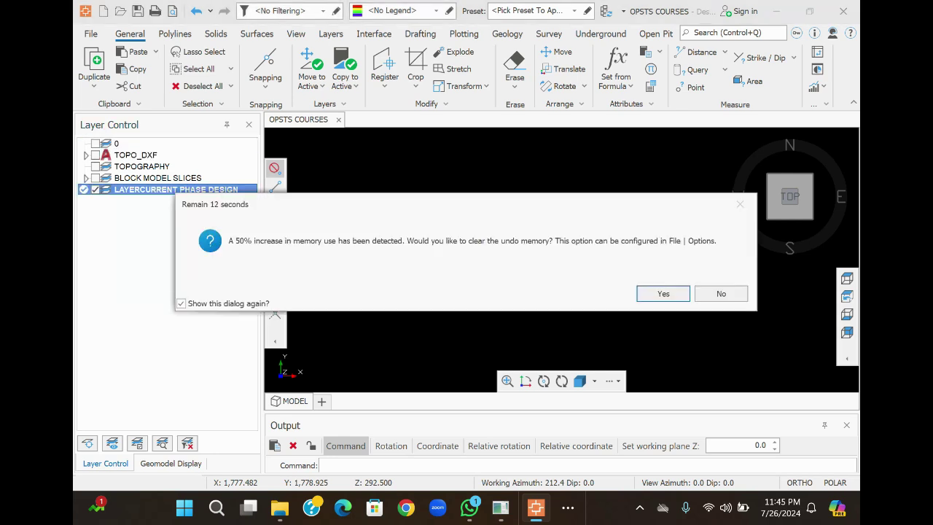
key(Return)
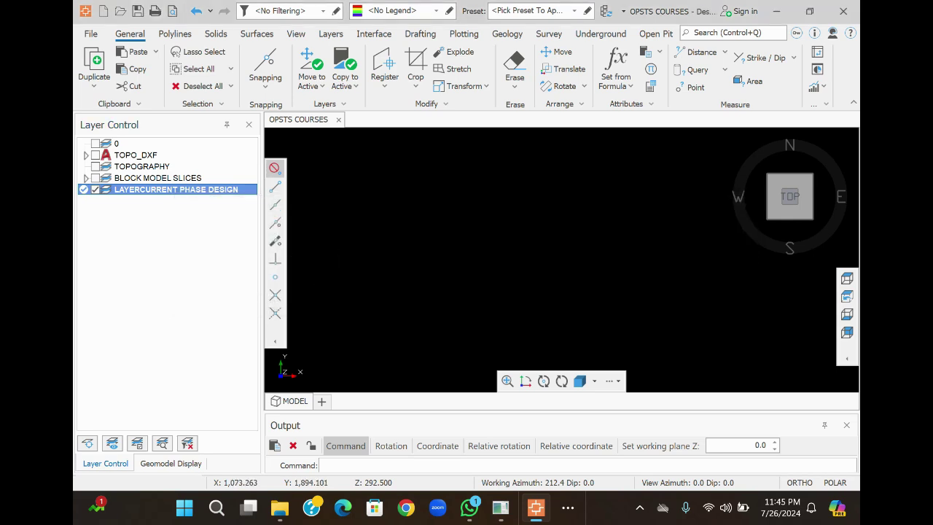
Rename the new top-level layer to CURRENT PHASE DESIGN
right_click(162, 189)
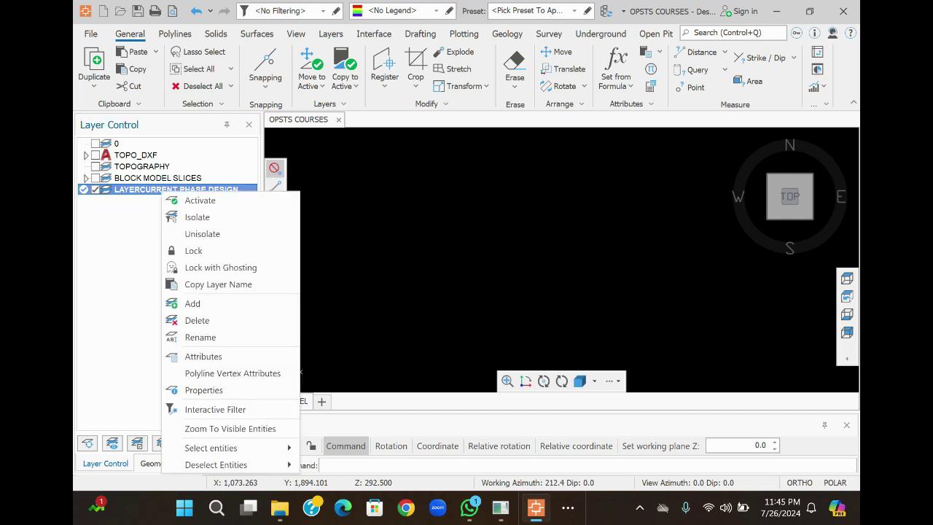
key(Escape)
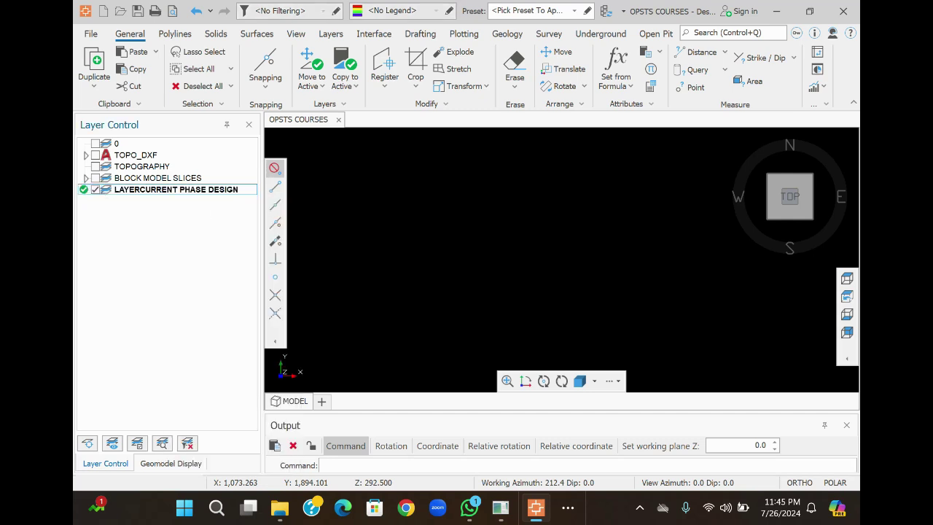
right_click(163, 189)
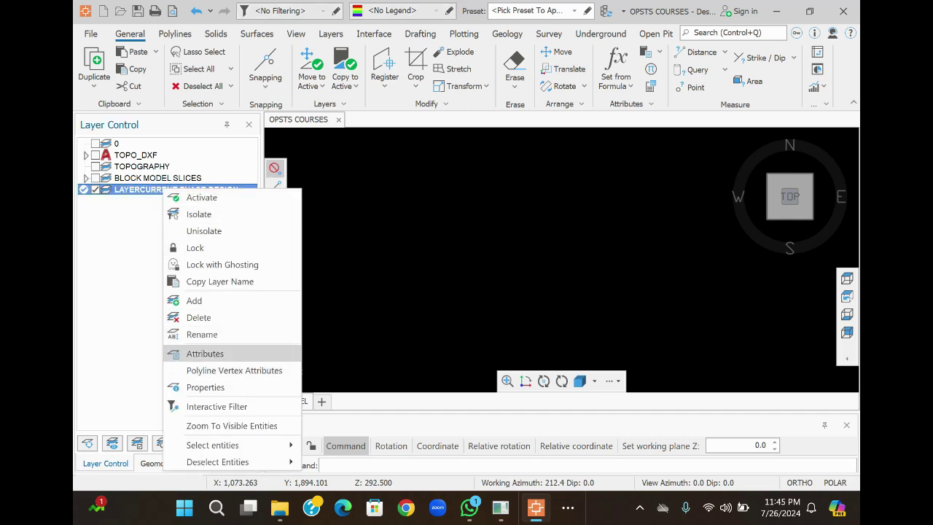
click(202, 334)
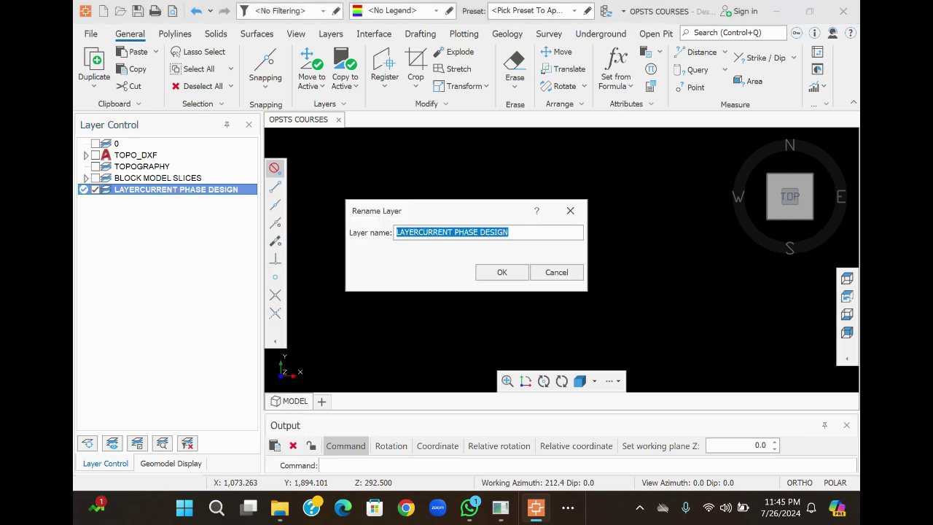
click(413, 232)
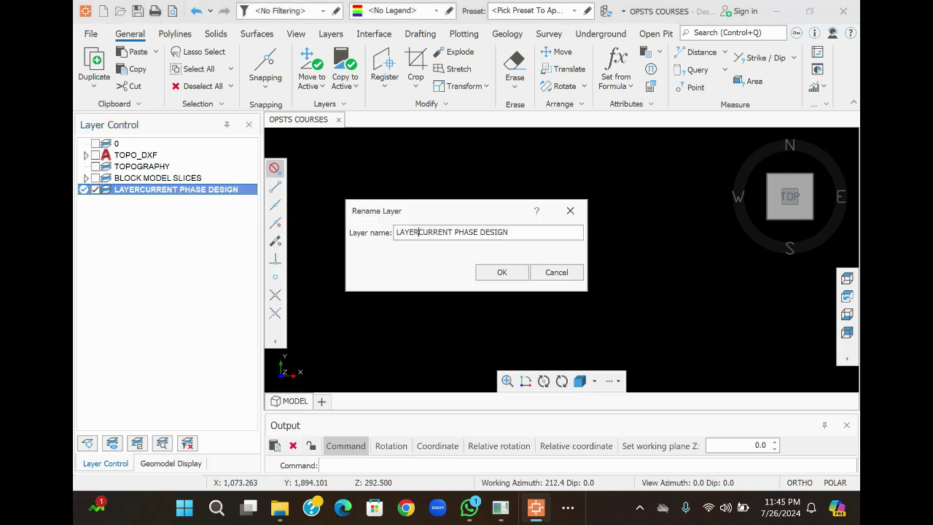
key(BackSpace)
key(BackSpace)
key(BackSpace)
key(BackSpace)
key(BackSpace)
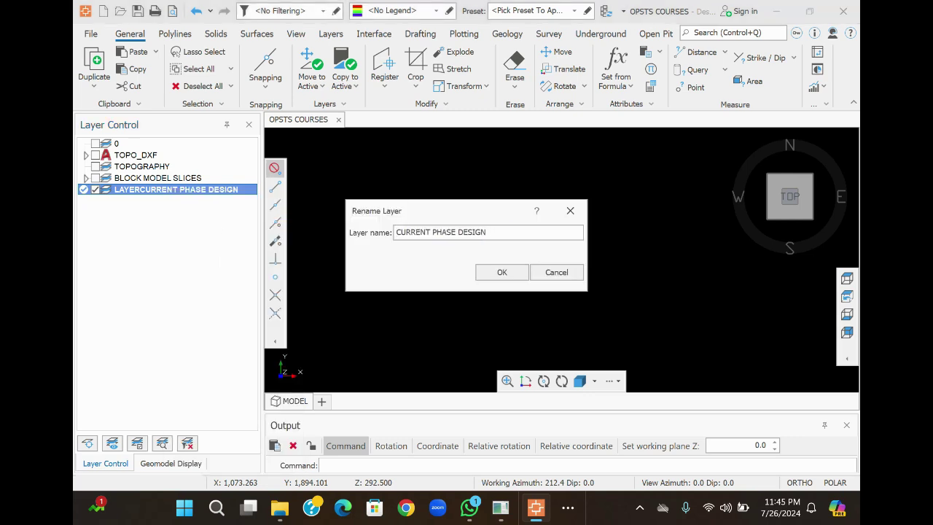
key(Return)
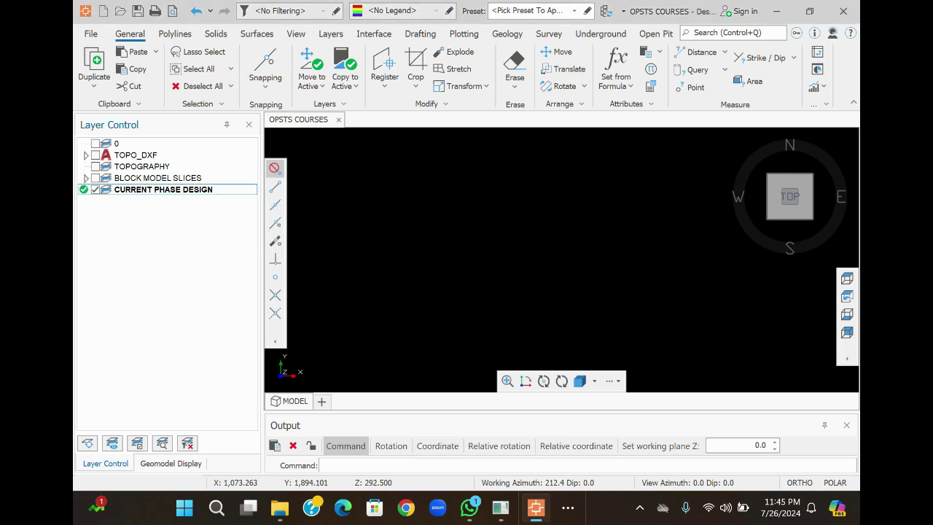
Add an active sublayer named PH1 under the CURRENT PHASE DESIGN layer
right_click(162, 190)
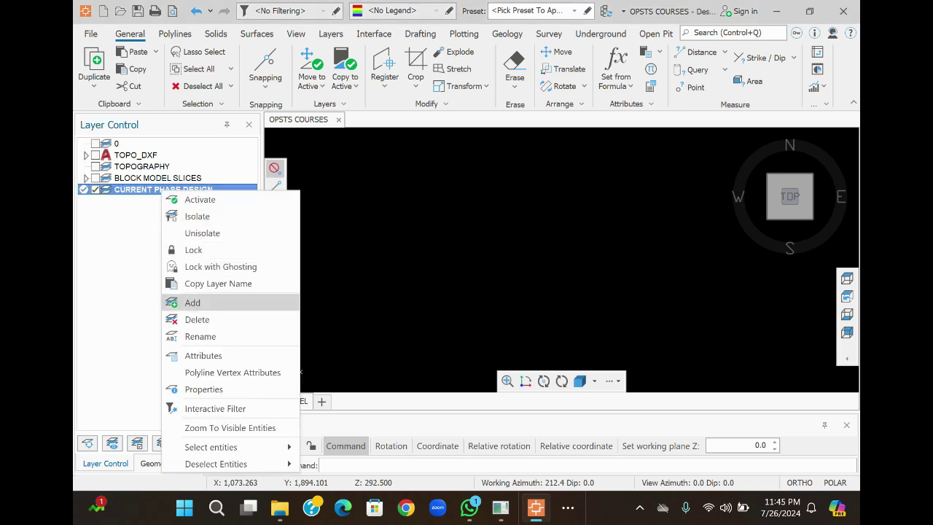
click(192, 302)
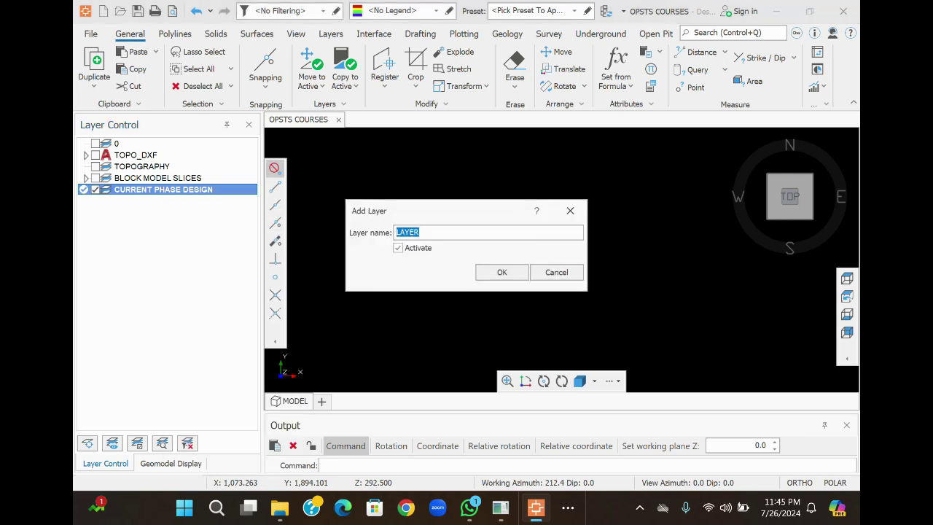
text(PH1)
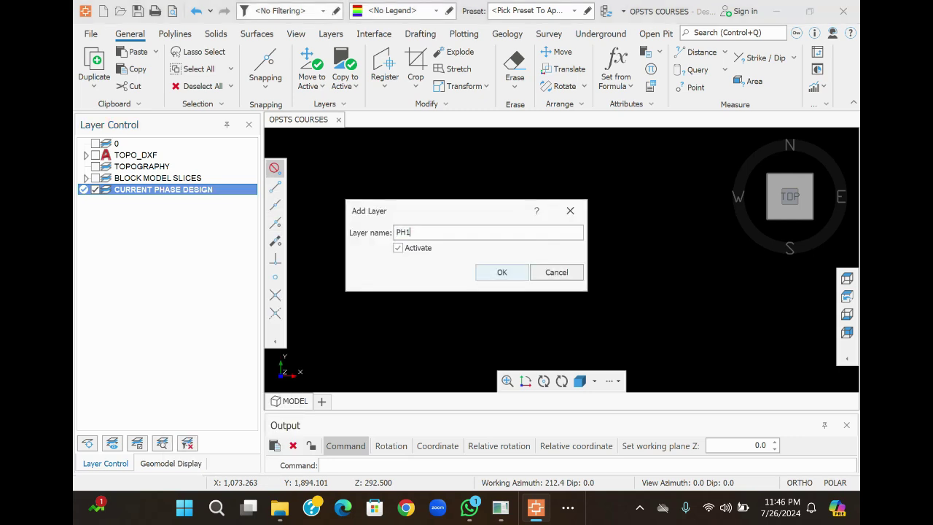
click(501, 272)
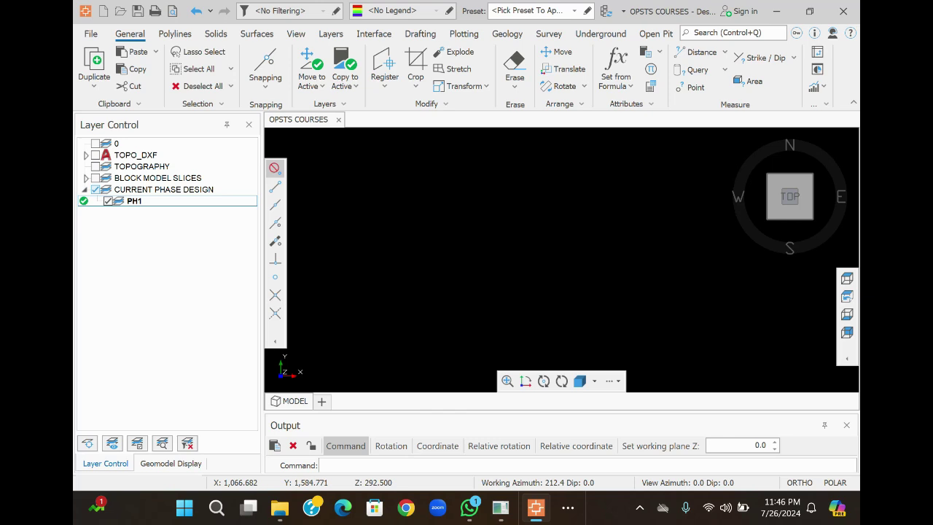
Add an active sublayer named DESIGN under the PH1 layer
right_click(151, 200)
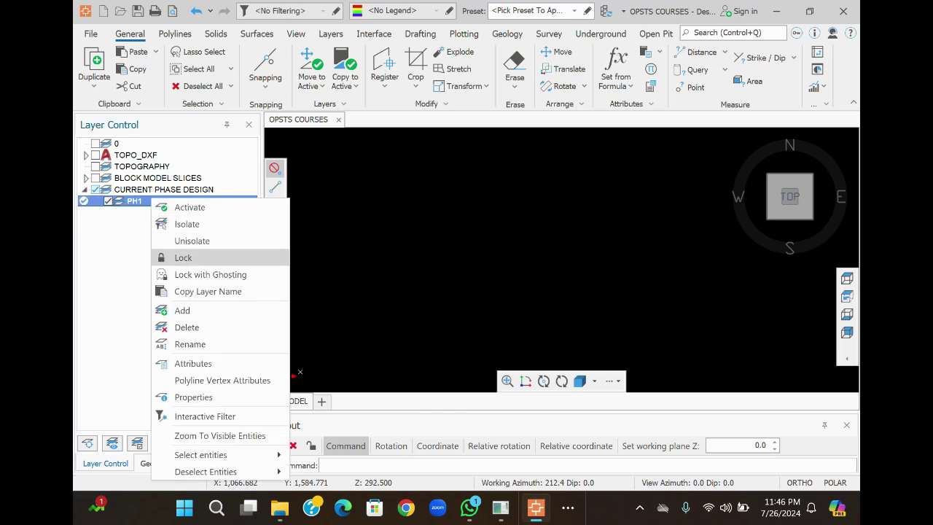
click(182, 309)
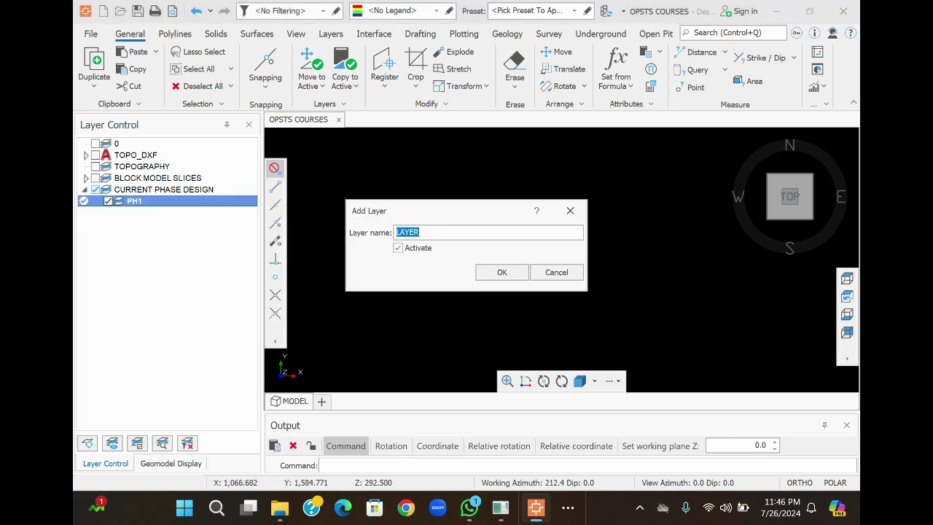
text(DESIGN)
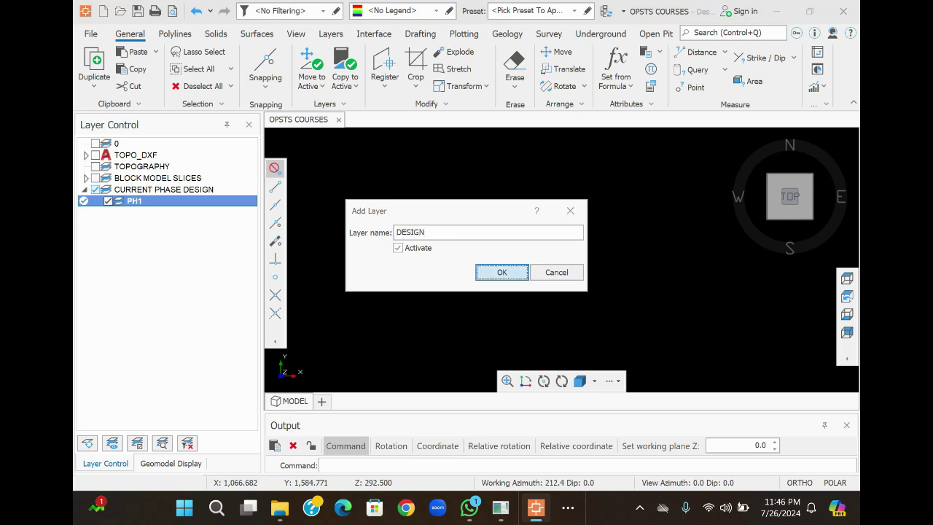
click(502, 271)
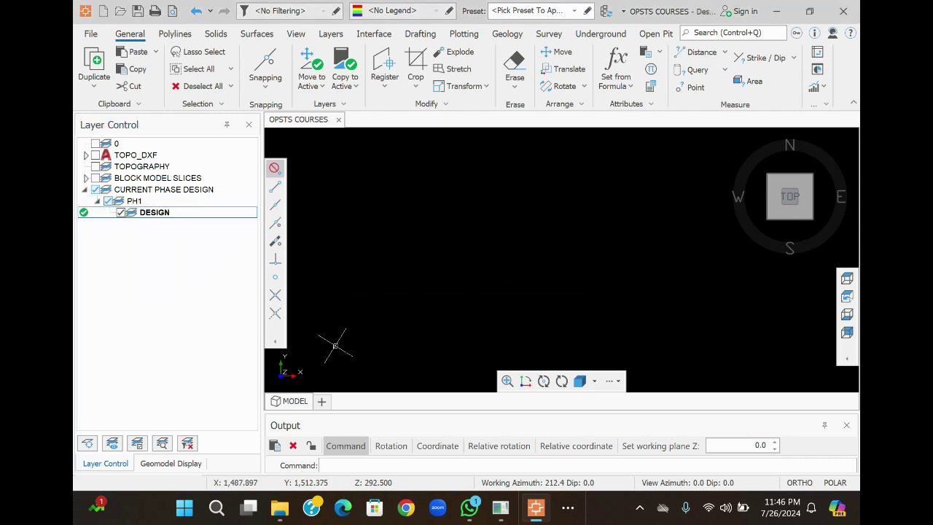
Load the Trasgu_Cutback_06 file from the pit design folder in File Explorer into the drawing, and hide its layer
click(279, 507)
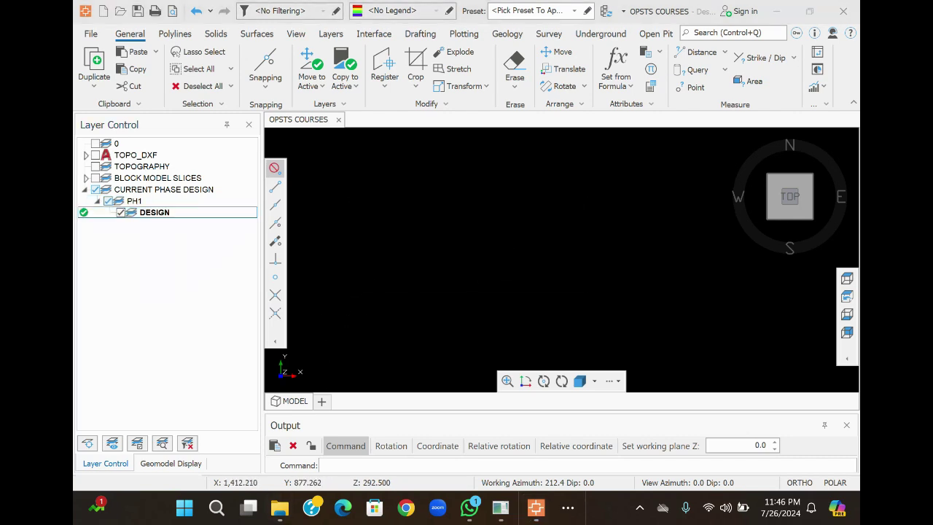
mouse_move(280, 508)
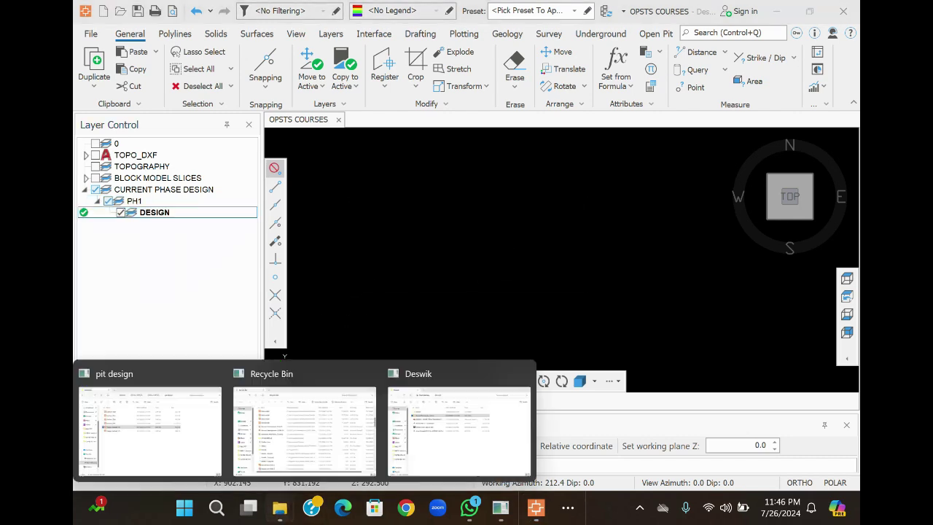
mouse_move(149, 430)
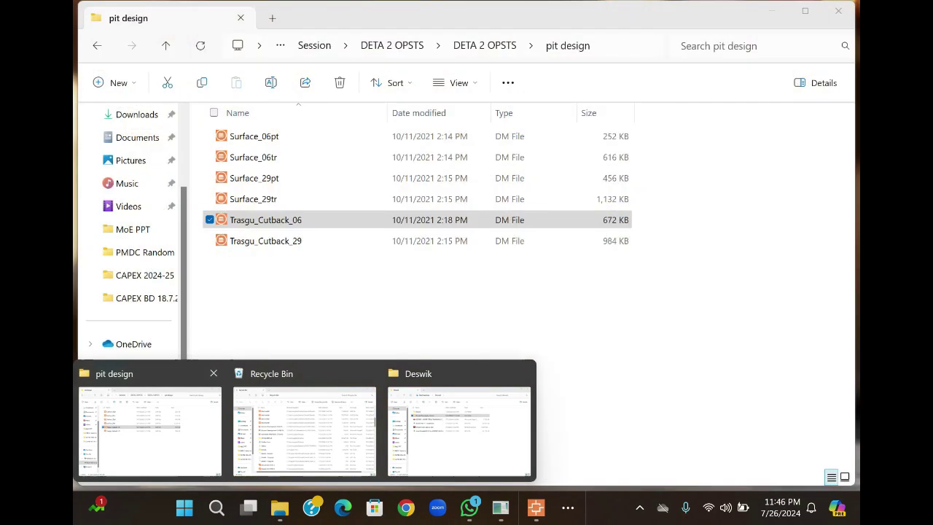
click(150, 430)
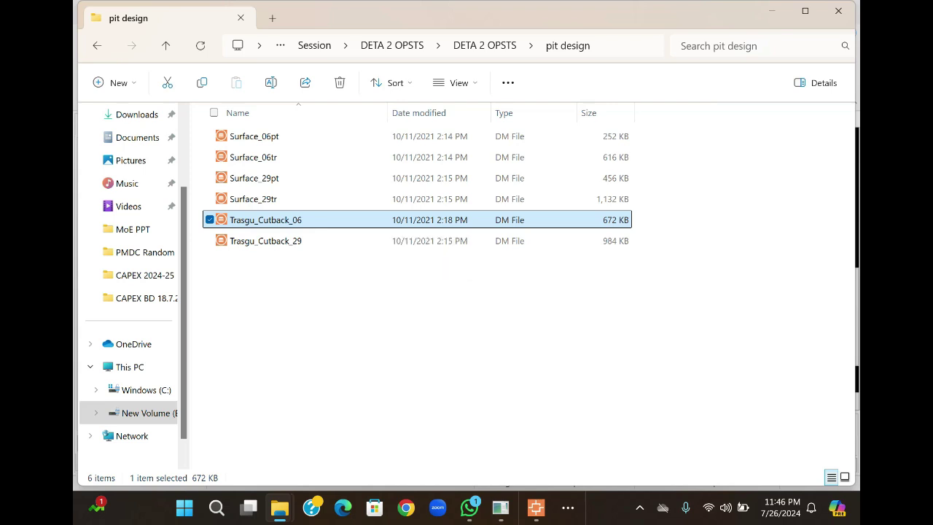
drag(335, 221, 518, 250)
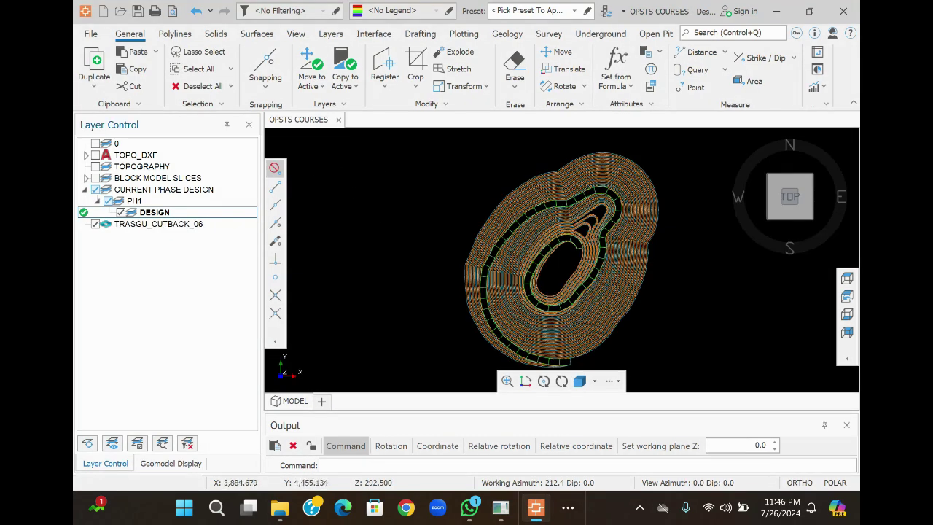
click(134, 200)
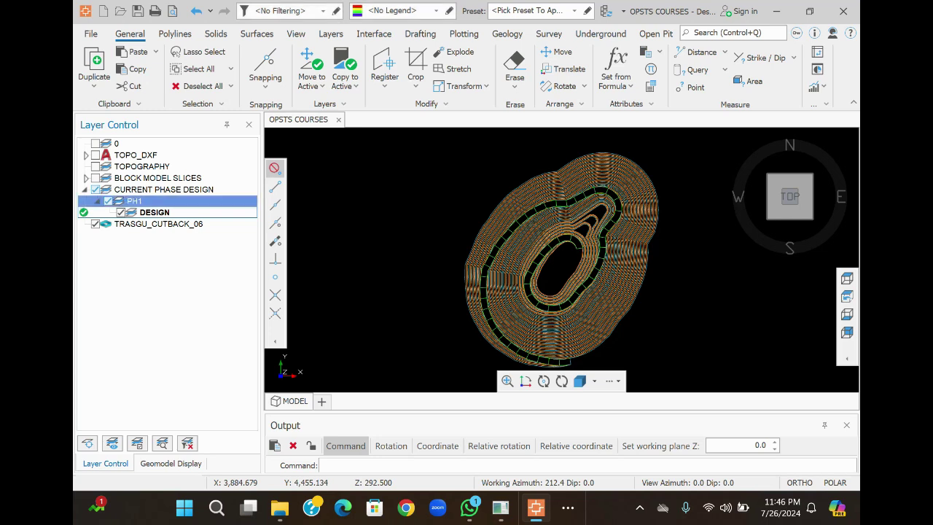
click(95, 223)
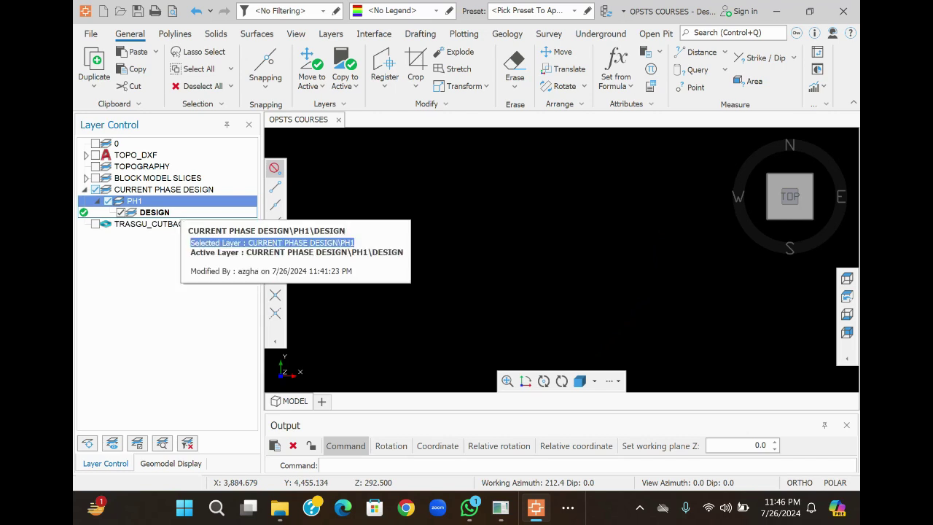
Add an active sublayer named SURFACE under the PH1 layer, beside DESIGN
right_click(136, 200)
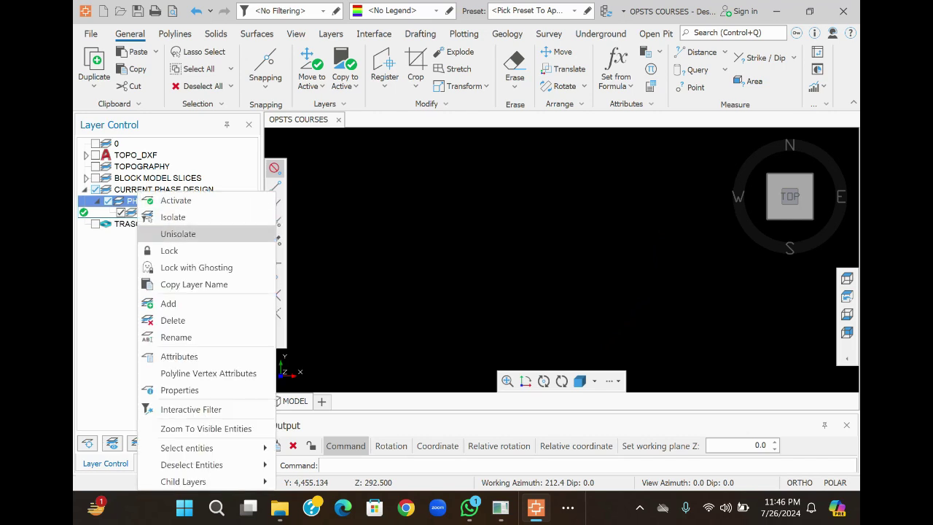
click(168, 303)
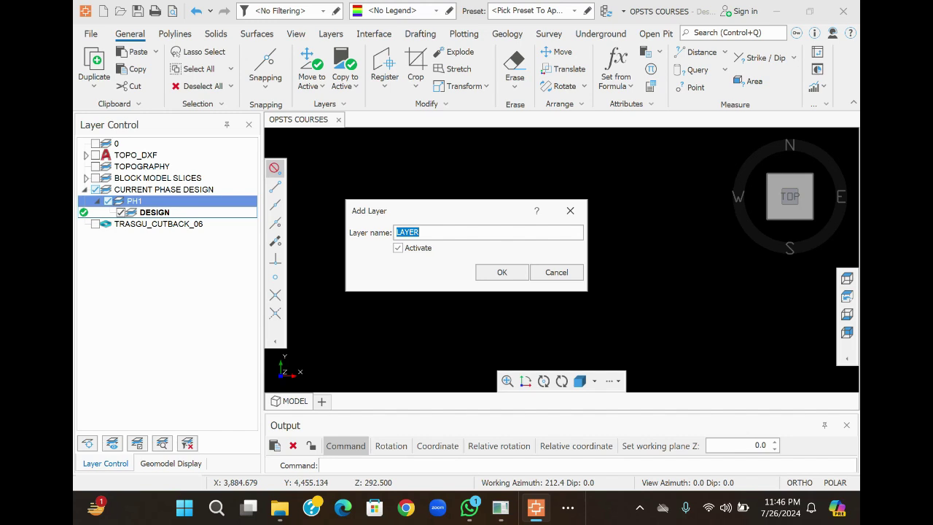
text(SURFACE)
click(508, 270)
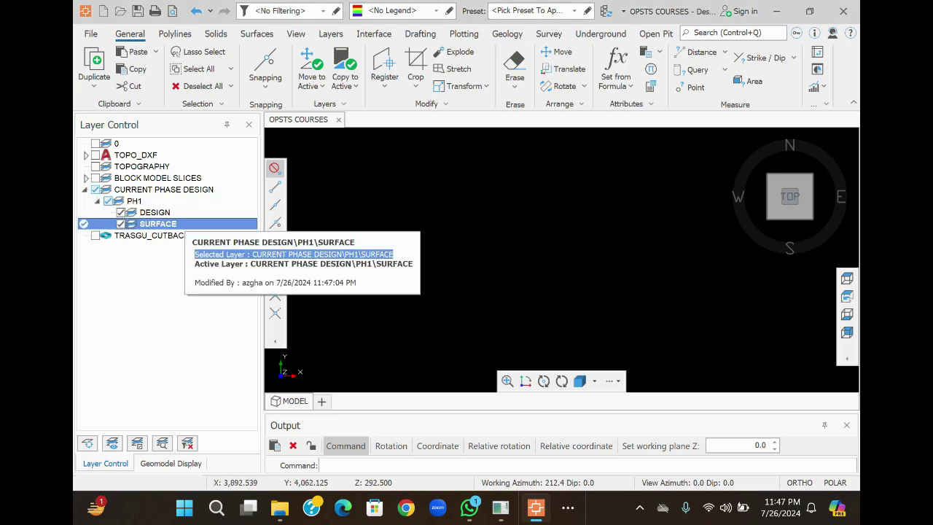
Load the Surface_06tr file from the pit design folder in File Explorer into the drawing, under the SURFACE layer
mouse_move(280, 508)
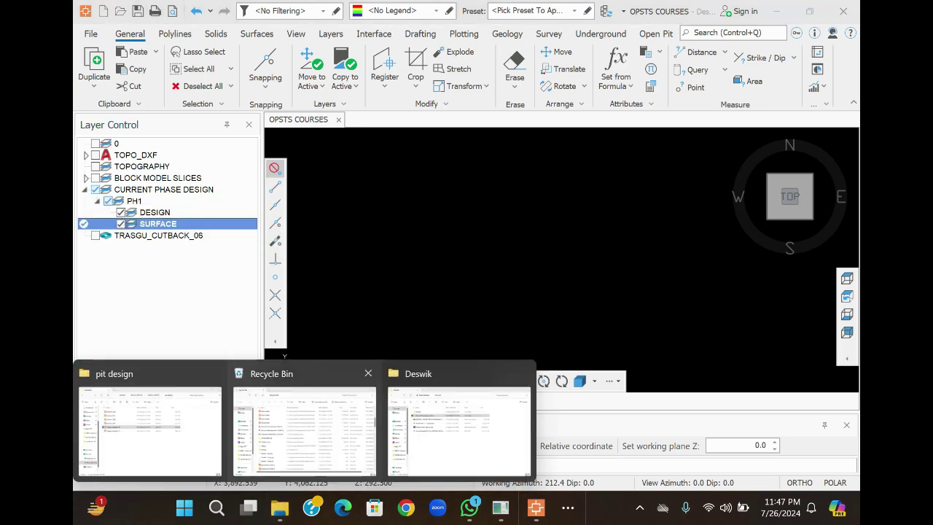
click(153, 408)
click(253, 156)
key(F2)
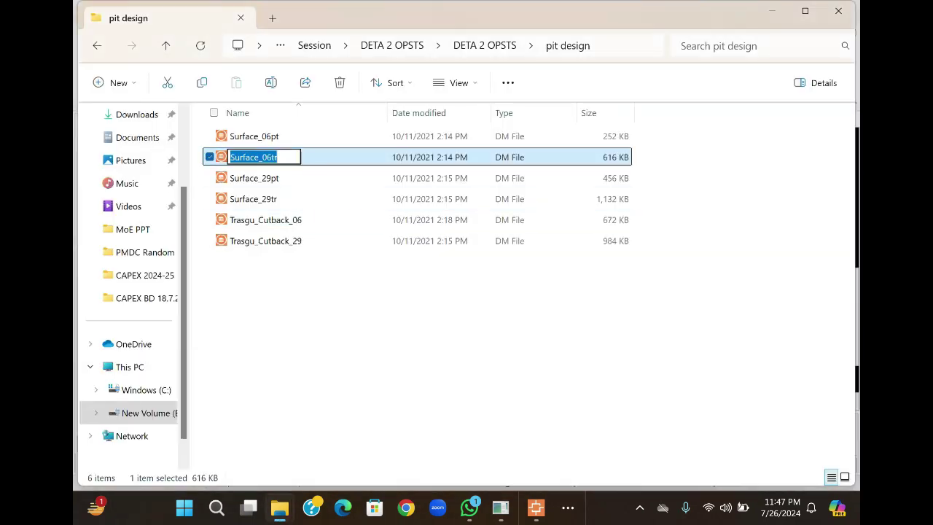
key(Escape)
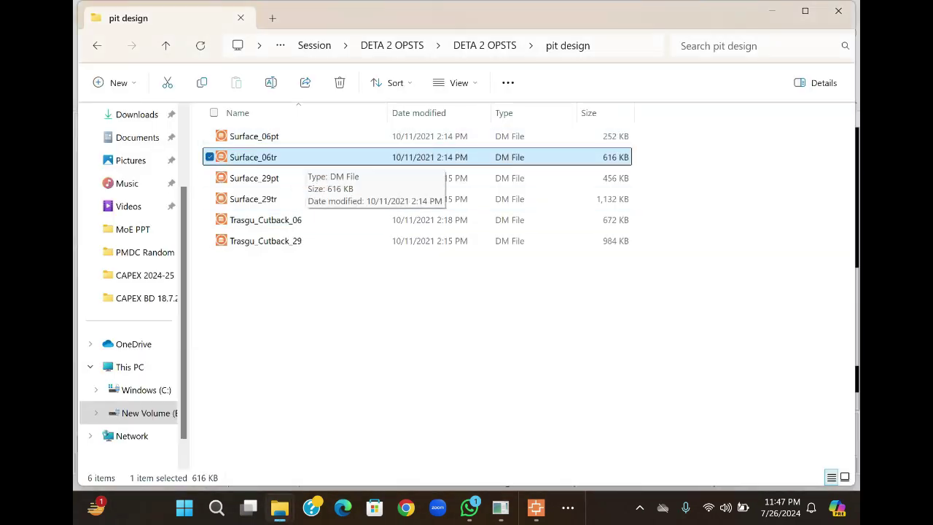
key(F2)
key(Escape)
click(536, 506)
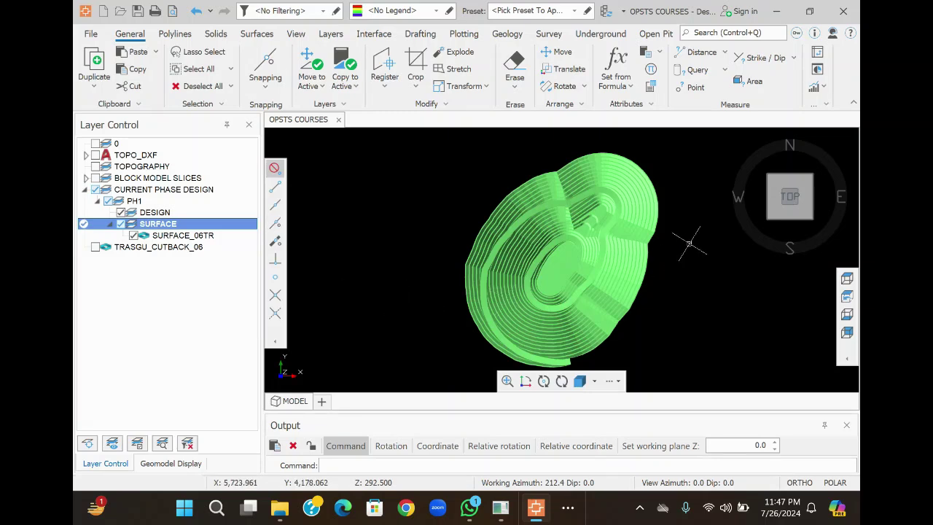
drag(789, 207, 898, 204)
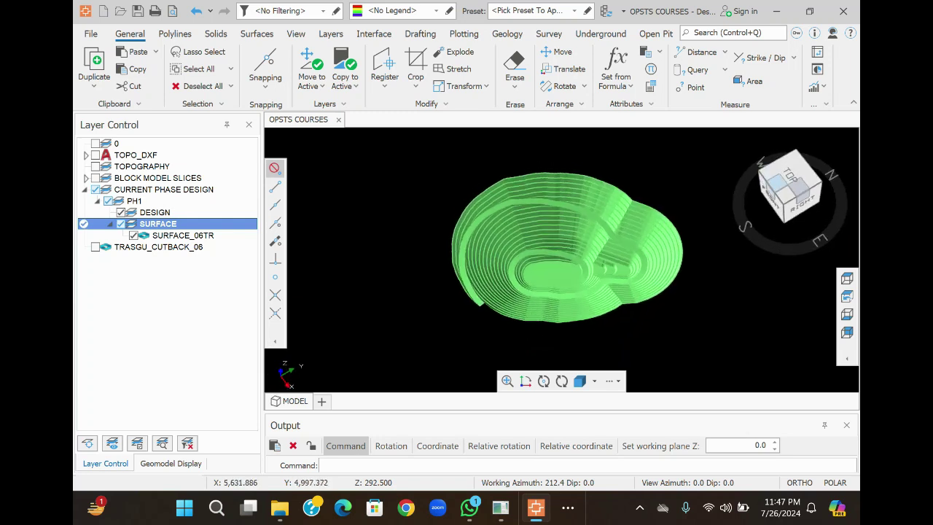
click(798, 188)
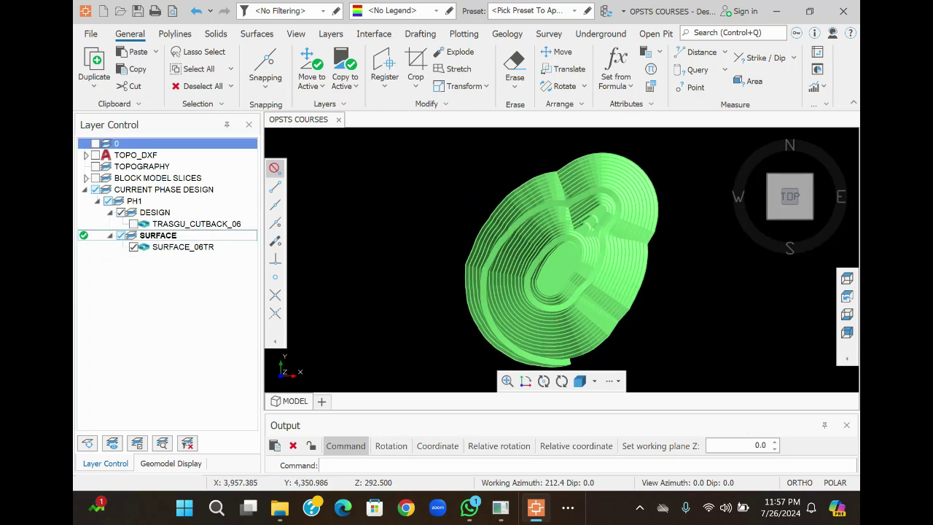
Add an active top-level layer named CURRENT TOPOGRAPHY, and hide the DESIGN and SURFACE layers under PH1
right_click(121, 286)
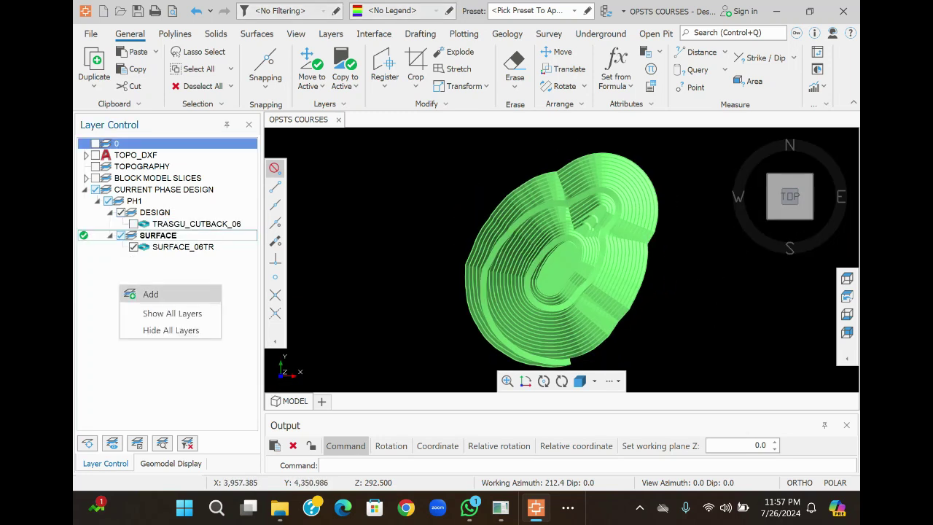
click(150, 293)
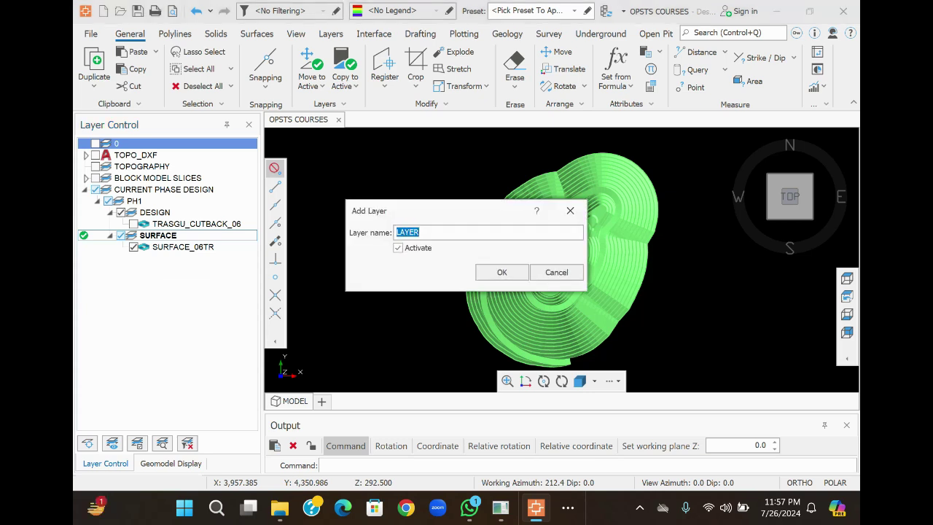
text(CURRENT TOPOGRAPHY)
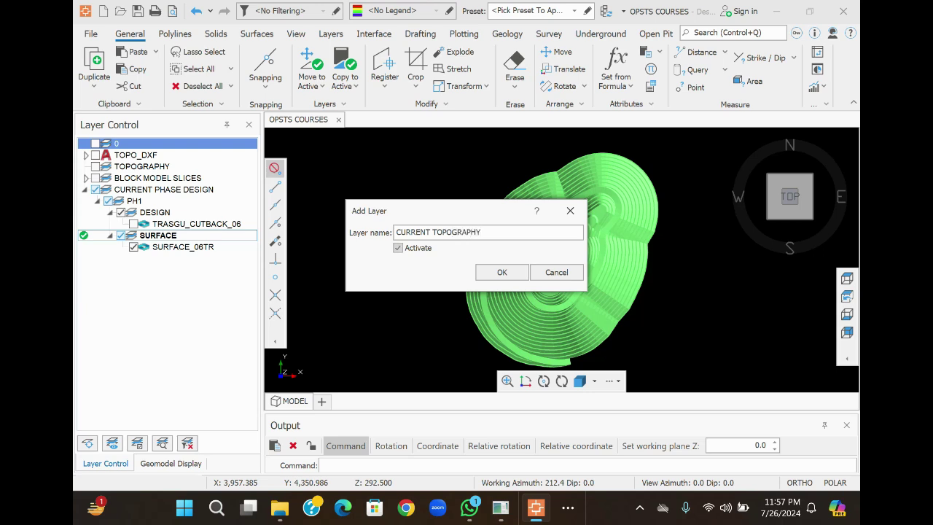
click(502, 272)
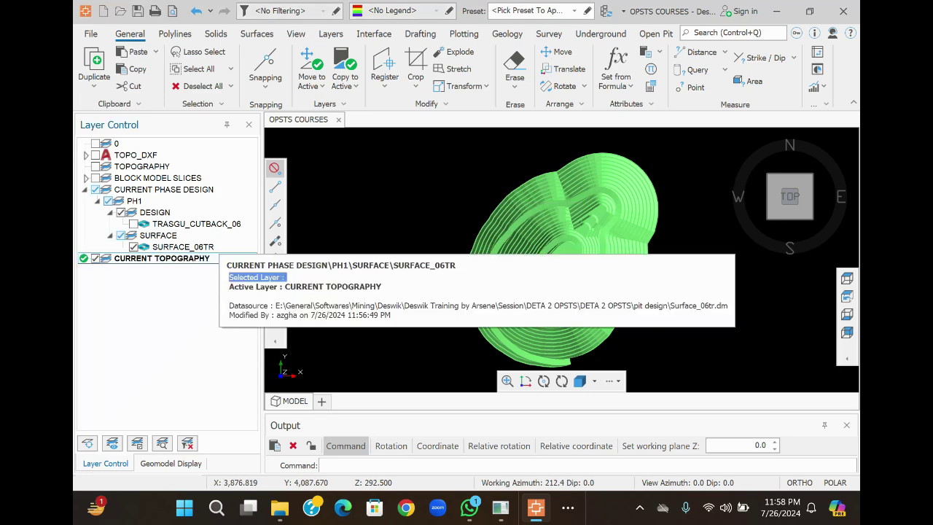
click(121, 236)
click(121, 212)
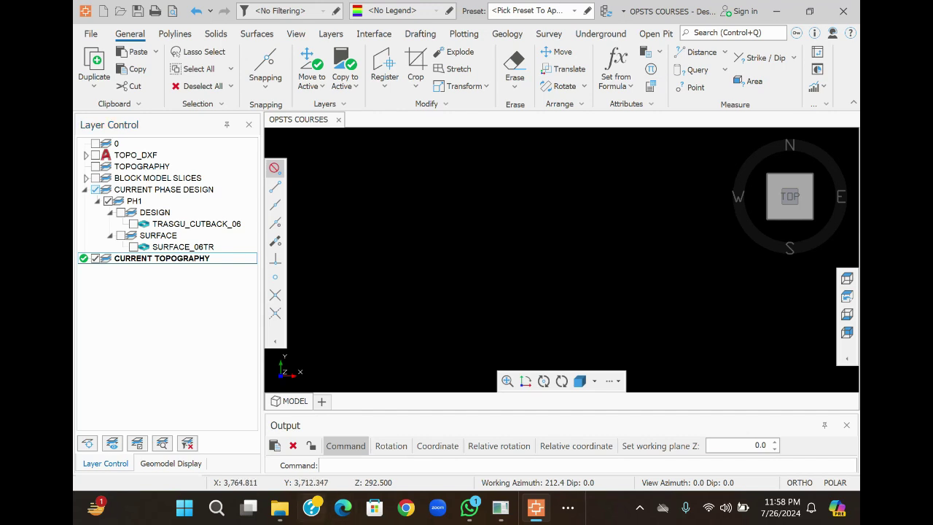
Load the Trasgu_Topotr file from the Survey folder in File Explorer into the drawing
click(279, 508)
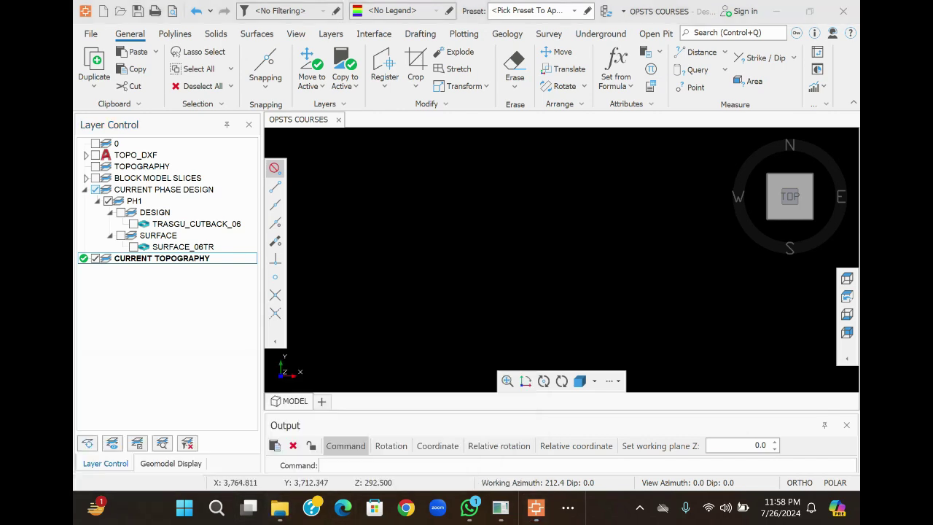
click(149, 427)
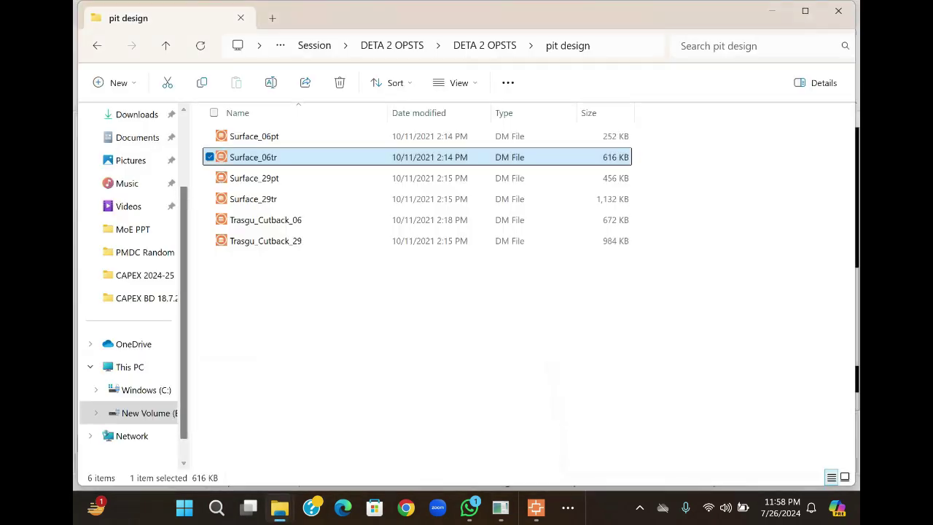
click(165, 45)
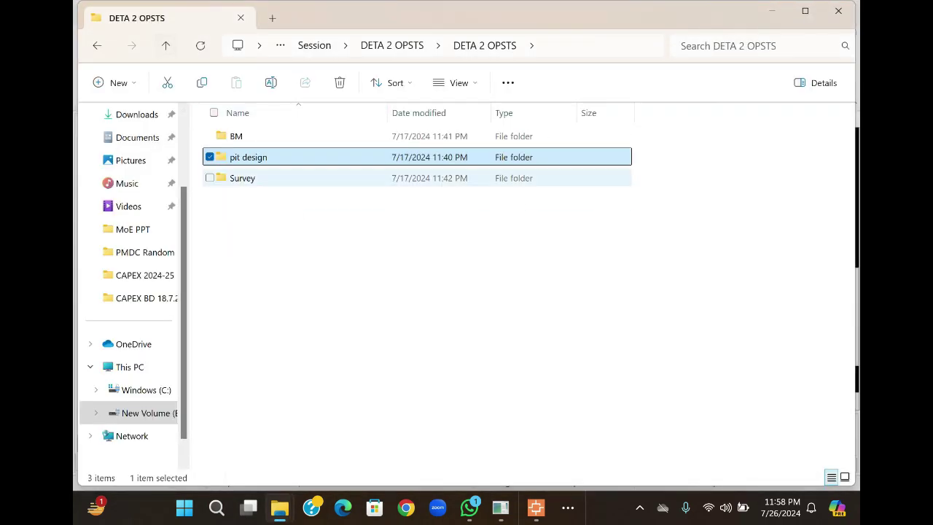
double_click(247, 178)
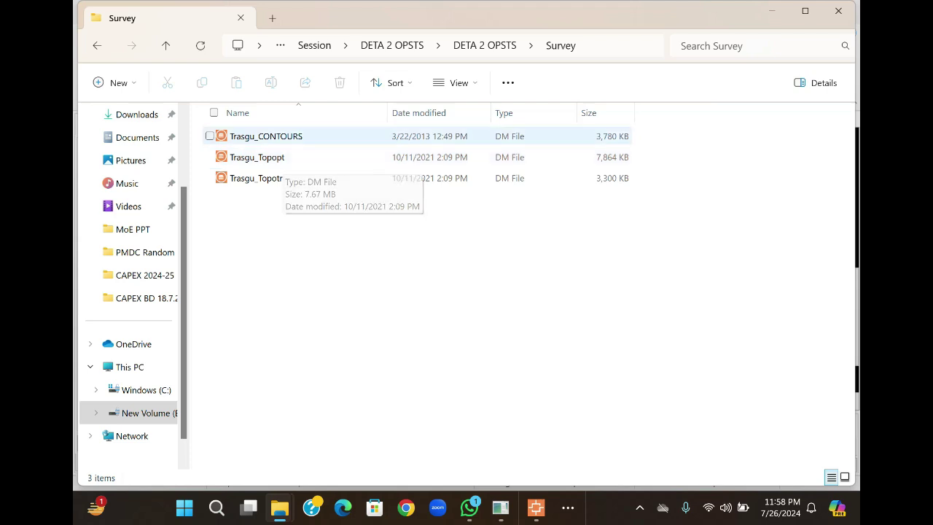
click(266, 137)
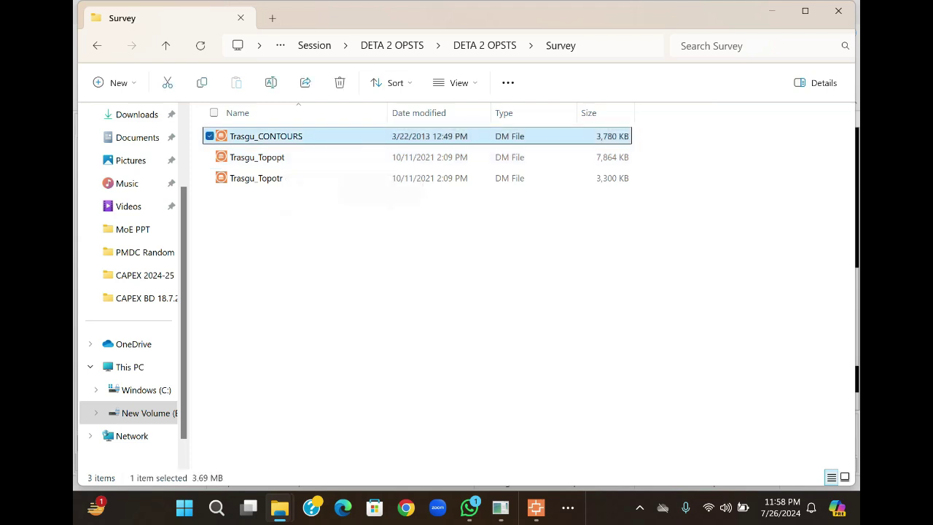
click(256, 157)
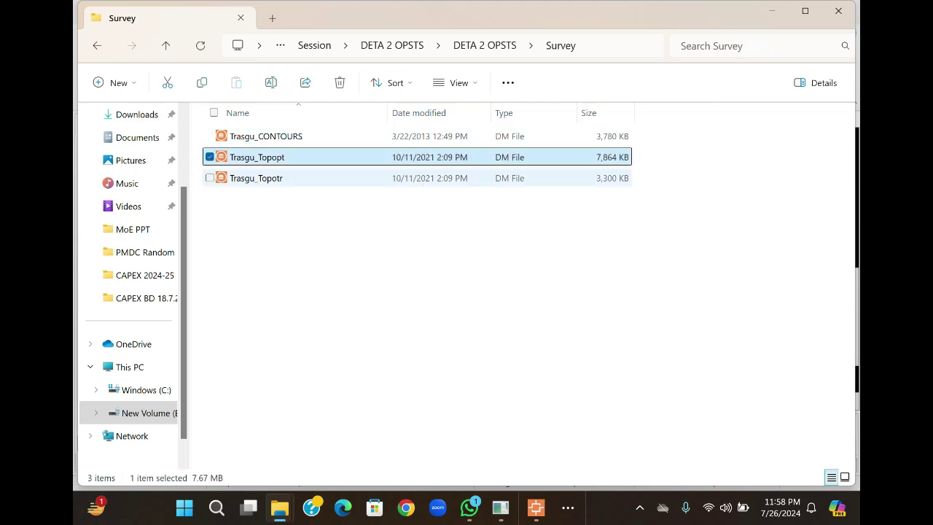
click(255, 178)
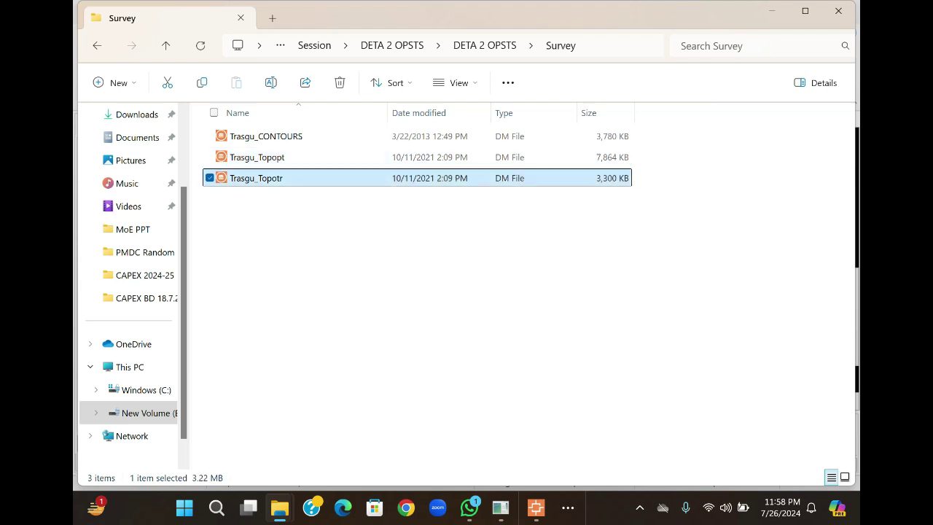
drag(256, 178, 481, 287)
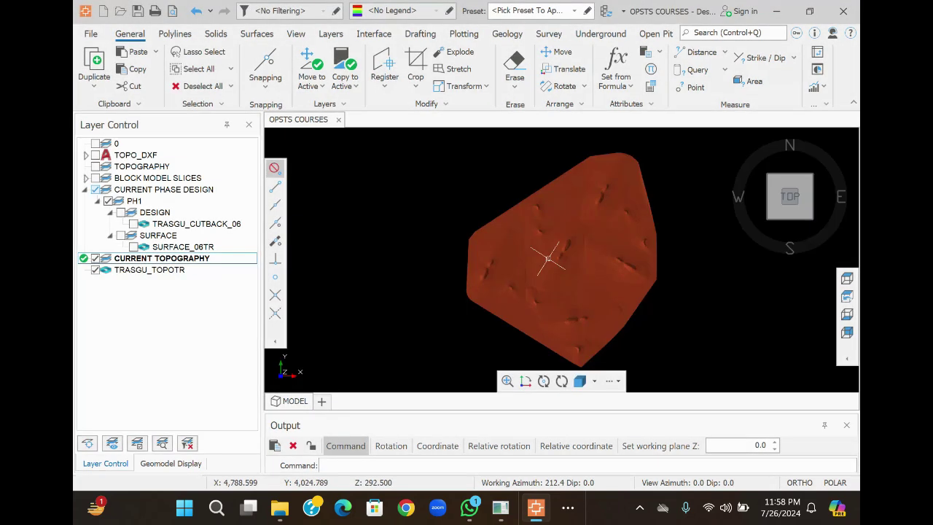
Move the TRASGU_TOPOTR layer under CURRENT TOPOGRAPHY and view the topography surface at an angle
click(150, 269)
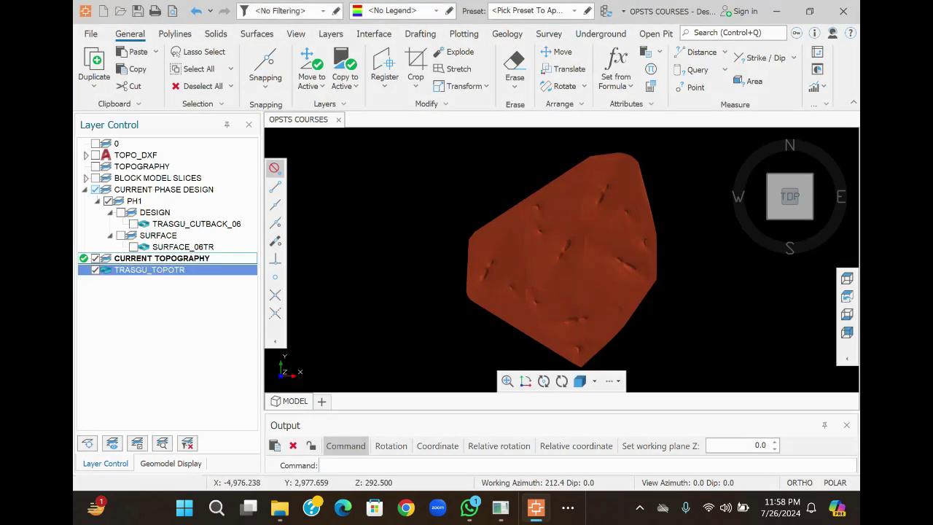
drag(149, 269, 149, 258)
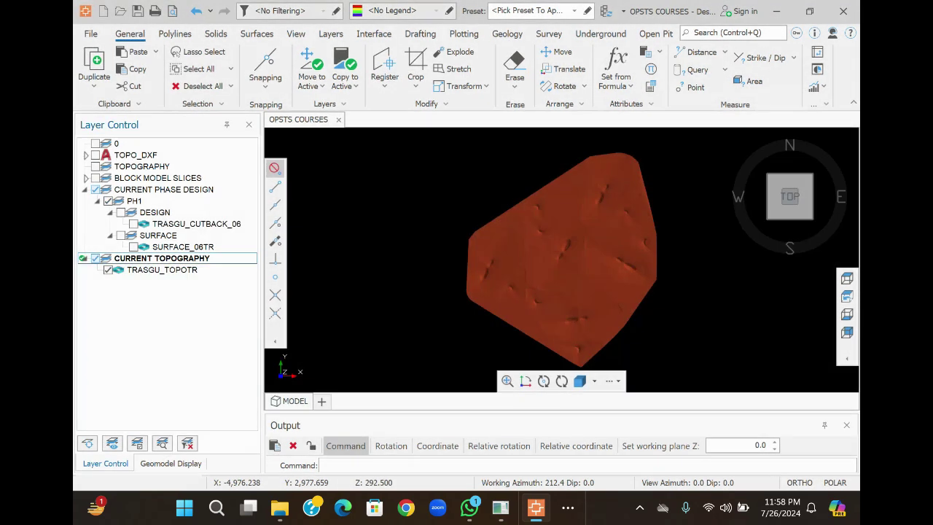
mouse_move(790, 213)
mouse_down()
mouse_move(772, 196)
mouse_move(797, 182)
mouse_move(789, 193)
mouse_move(782, 183)
mouse_move(781, 200)
mouse_move(802, 203)
mouse_up()
click(771, 183)
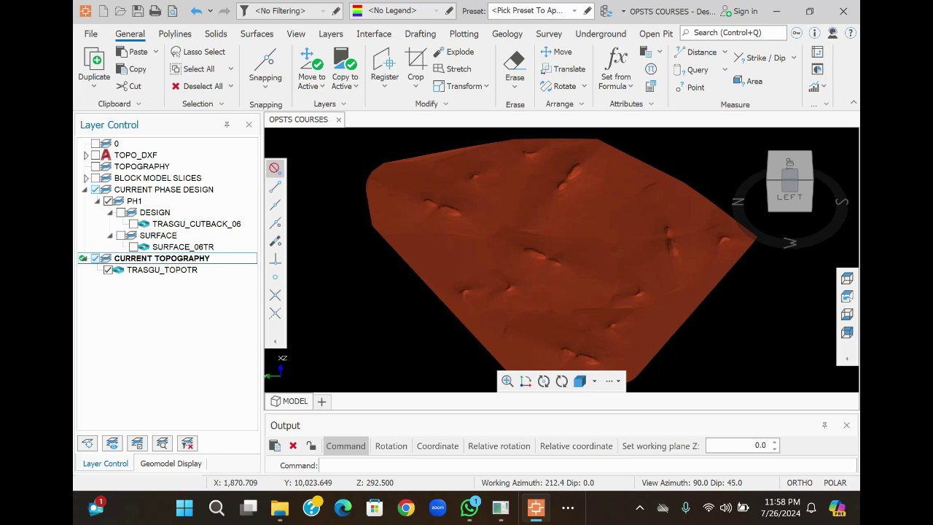
Add an active top-level layer named DESIGN below the CURRENT TOPOGRAPHY layer
right_click(127, 290)
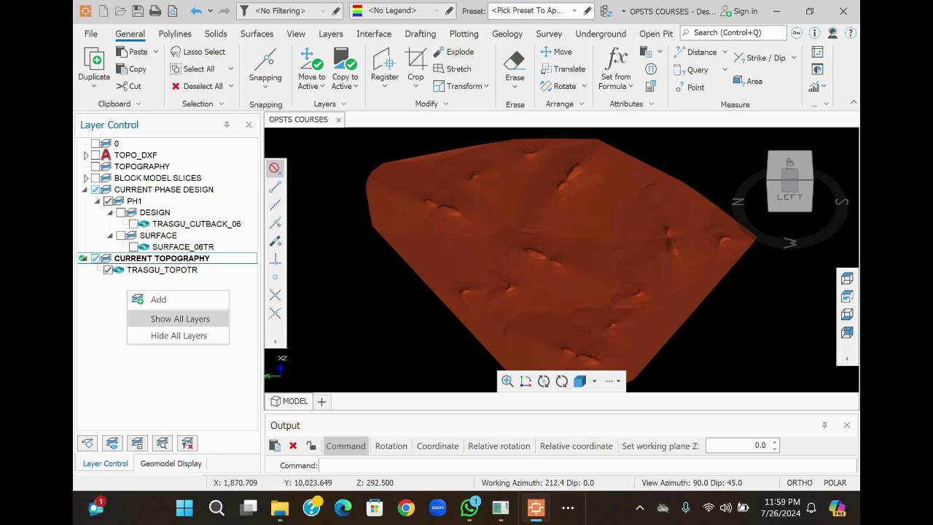
click(157, 298)
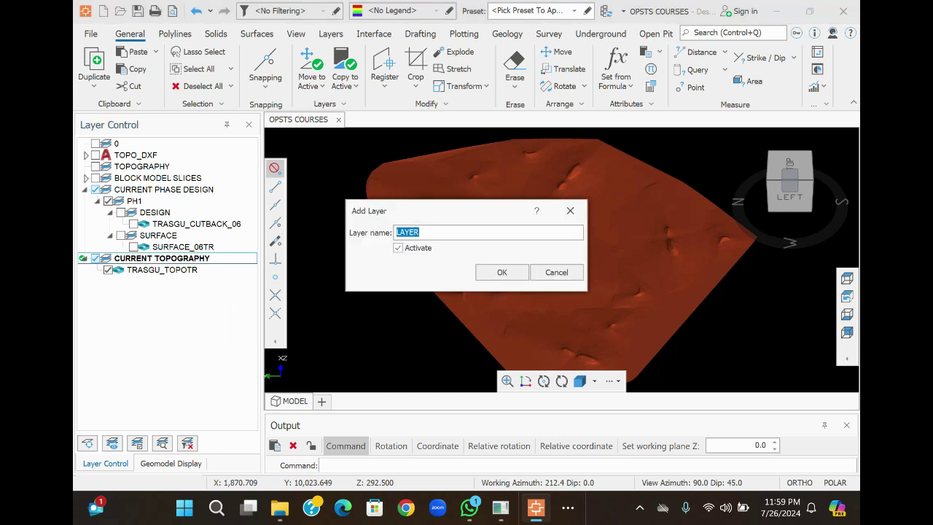
text(DESIGN)
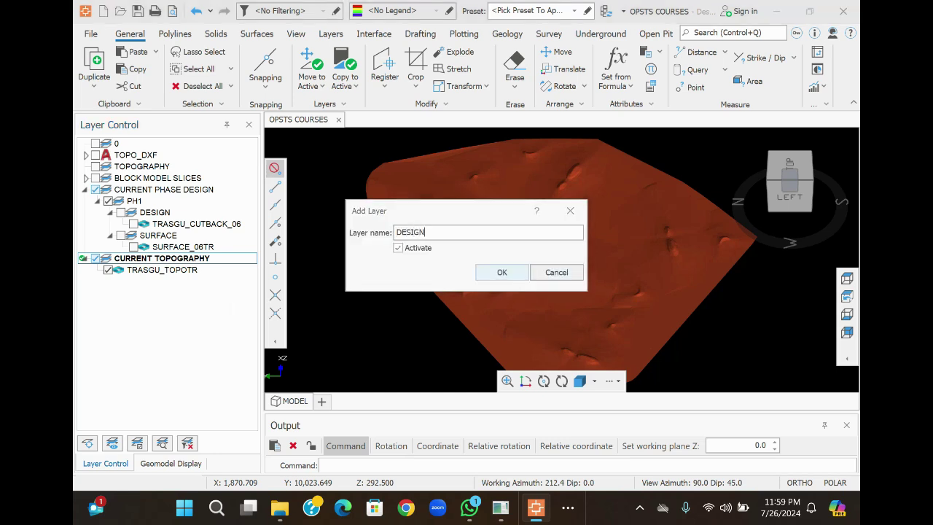
click(501, 272)
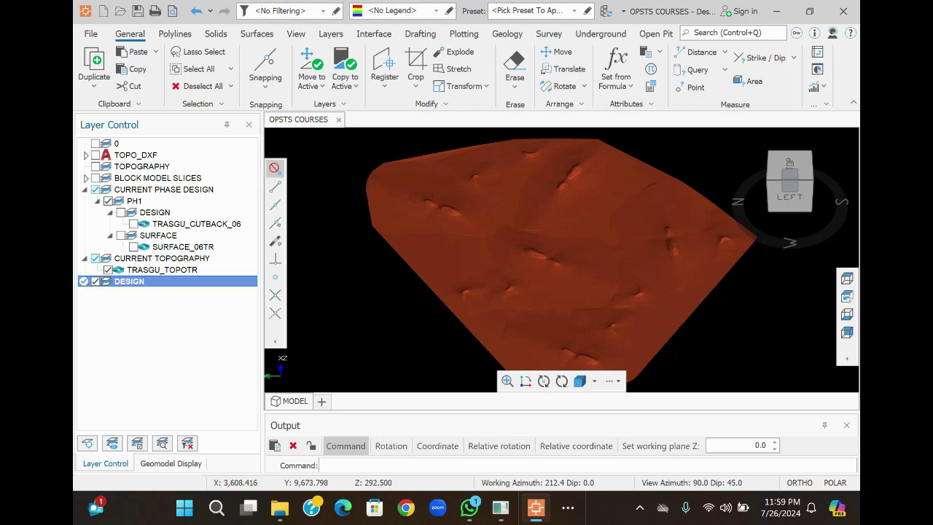
Add an active sublayer named PHASE SOLID under the top-level DESIGN layer and move it out to the top level
right_click(159, 281)
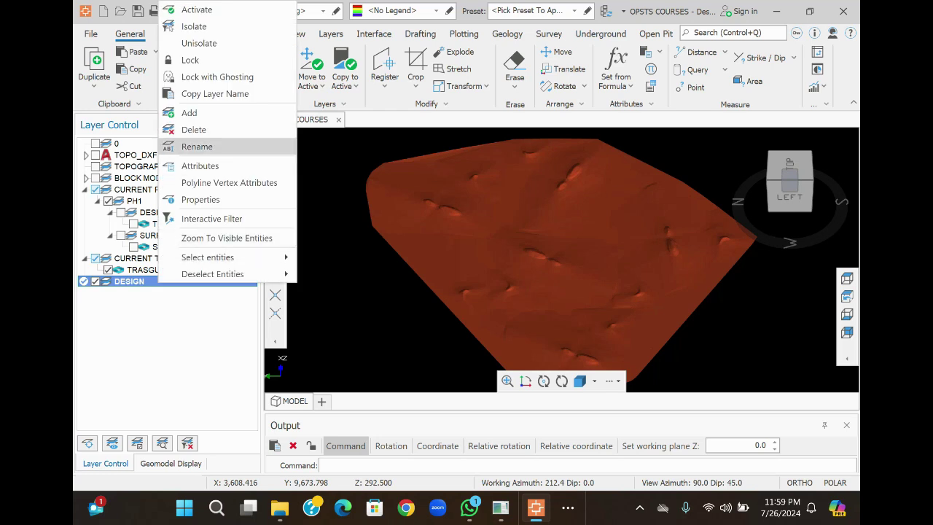
click(189, 112)
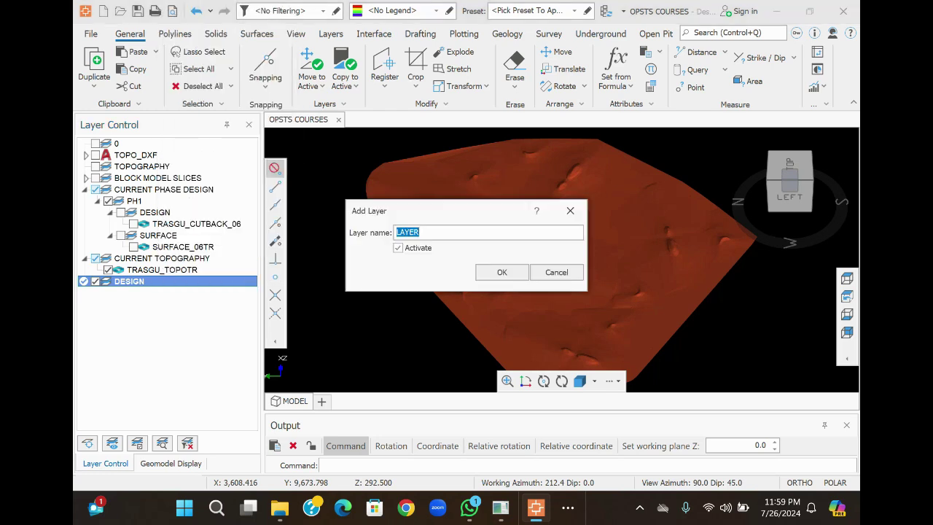
text(PHASE SOLID)
key(Return)
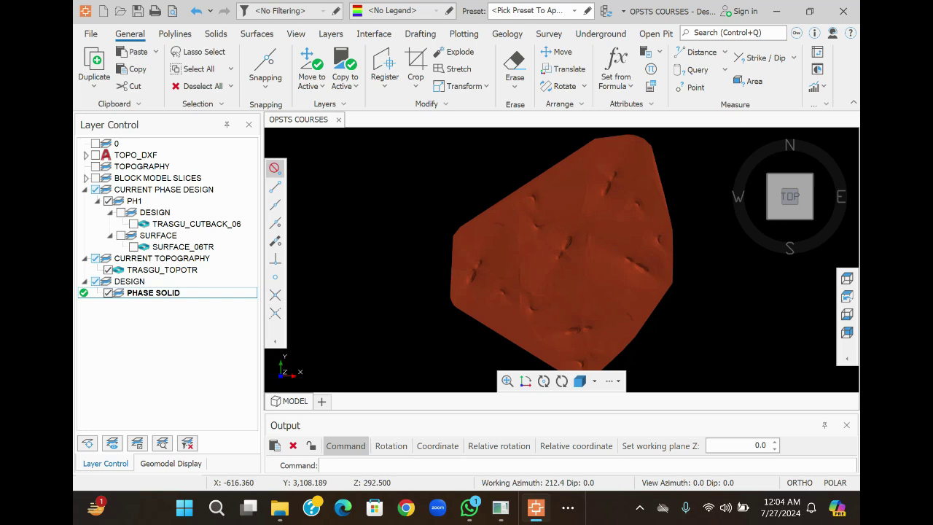
click(186, 292)
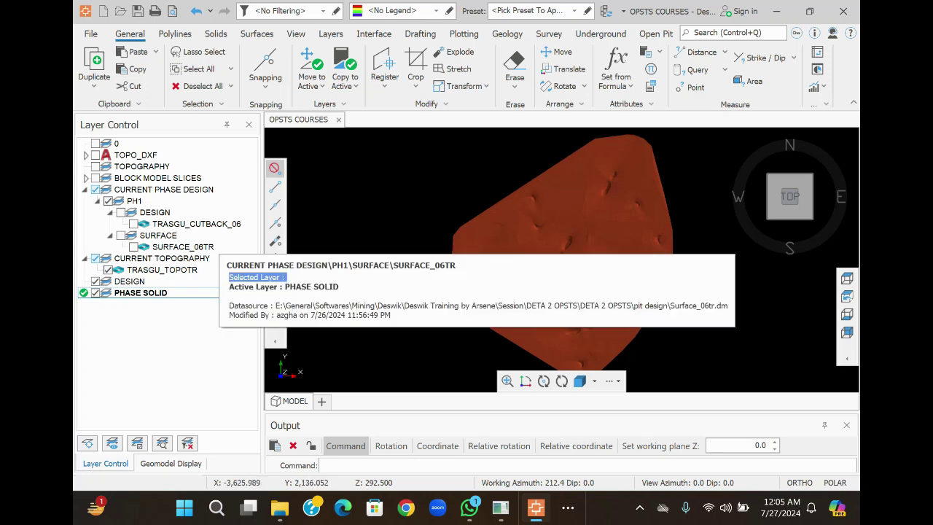
Show the SURFACE_06TR layer and start a Pudding merge of the topography surface with the pit surface
click(133, 247)
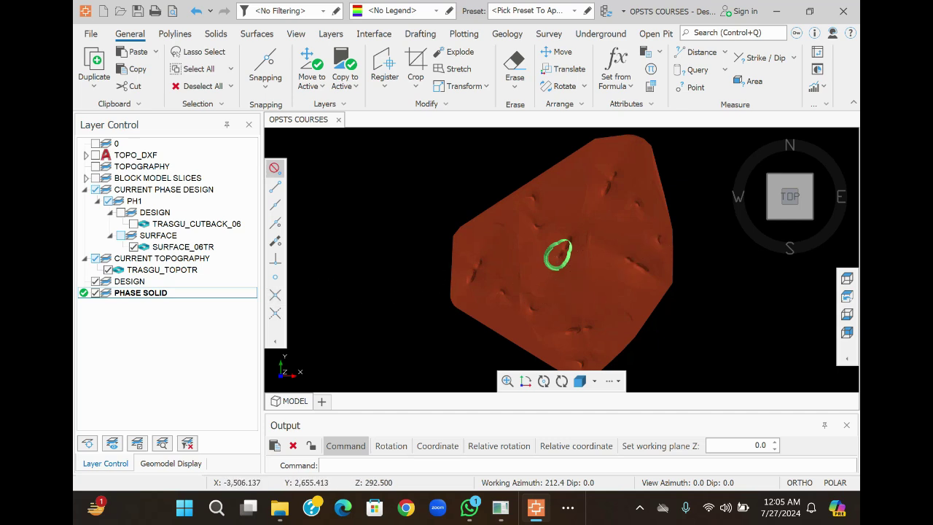
click(140, 292)
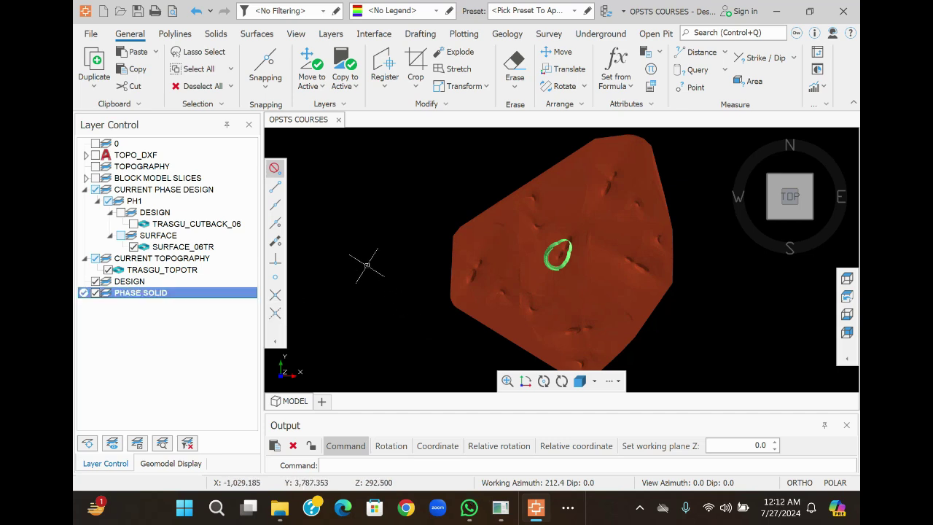
click(256, 33)
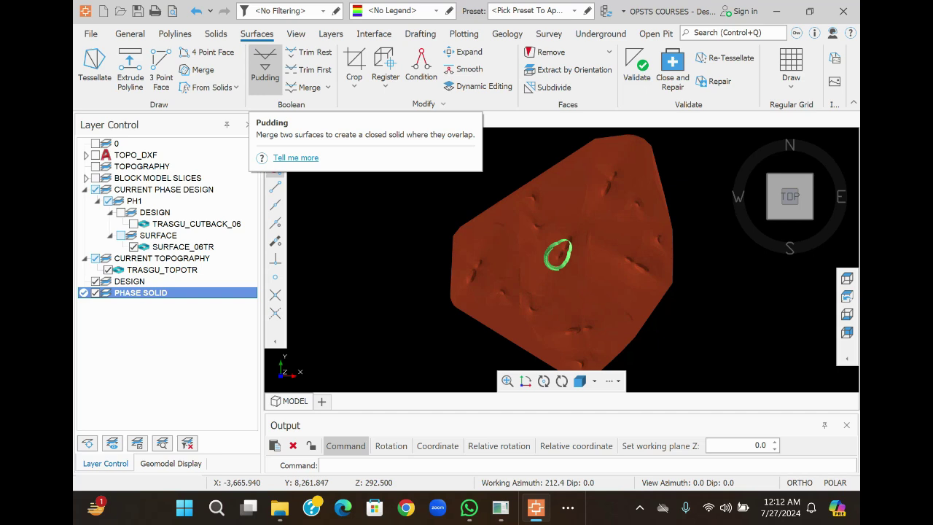
click(264, 65)
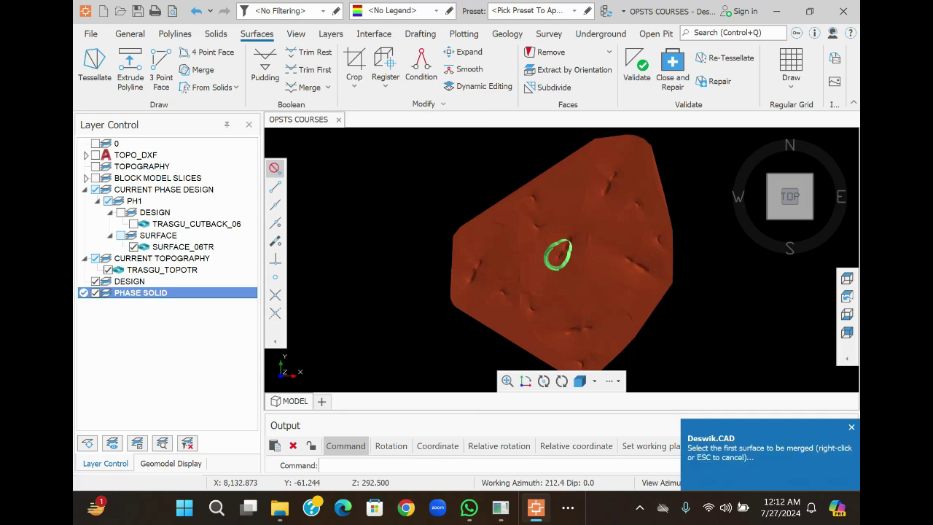
click(624, 267)
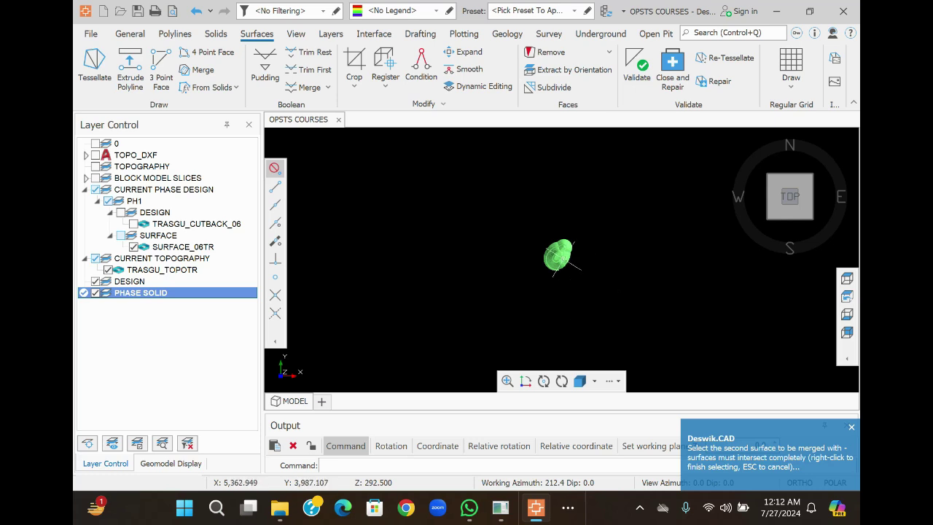
click(559, 256)
right_click(560, 256)
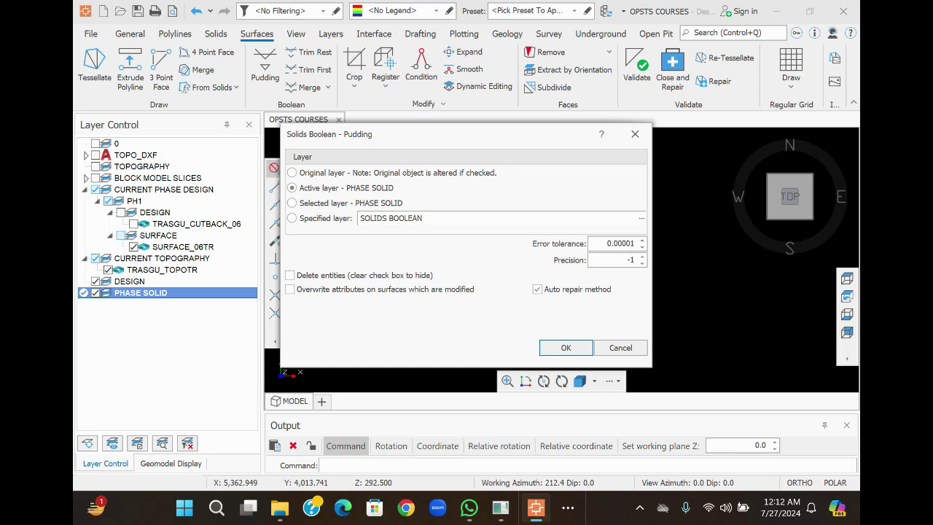
Set PHASE SOLID as the specified output layer for the Pudding and create the solid
click(292, 218)
click(642, 218)
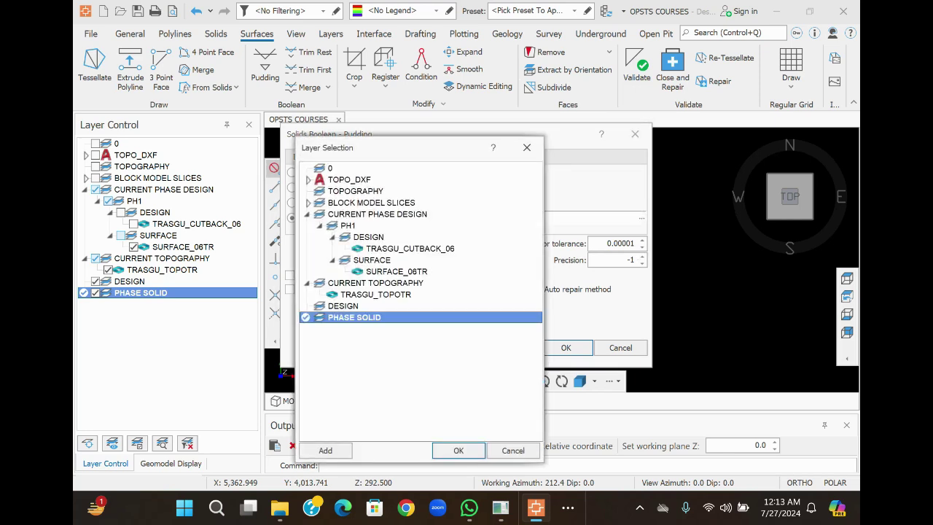
key(Return)
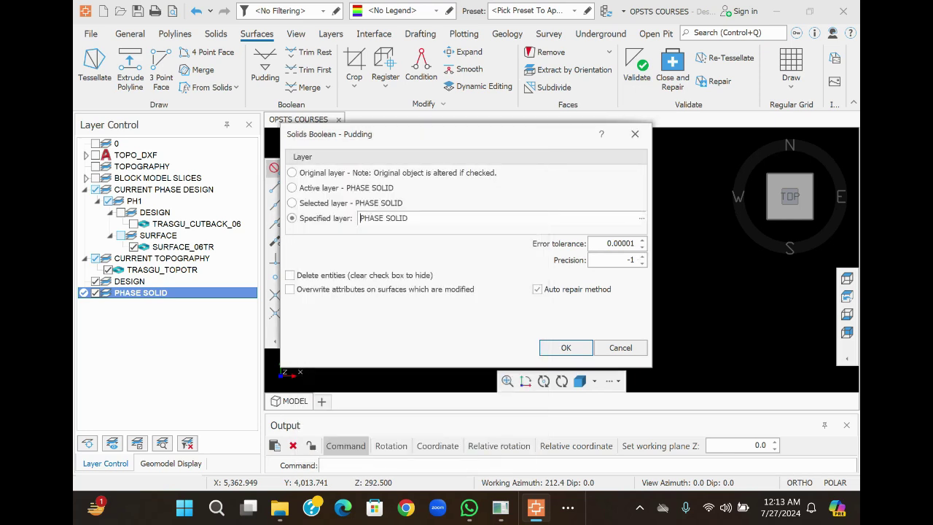
key(Return)
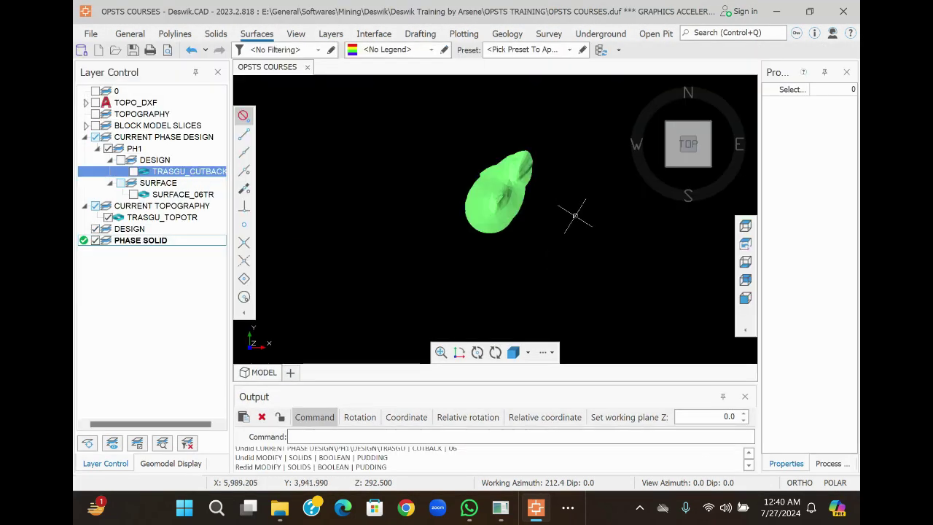
Change the pen colour of the phase solid to a grey from the index palette and deselect the solid
drag(696, 151, 675, 125)
middle_drag(575, 175, 583, 202)
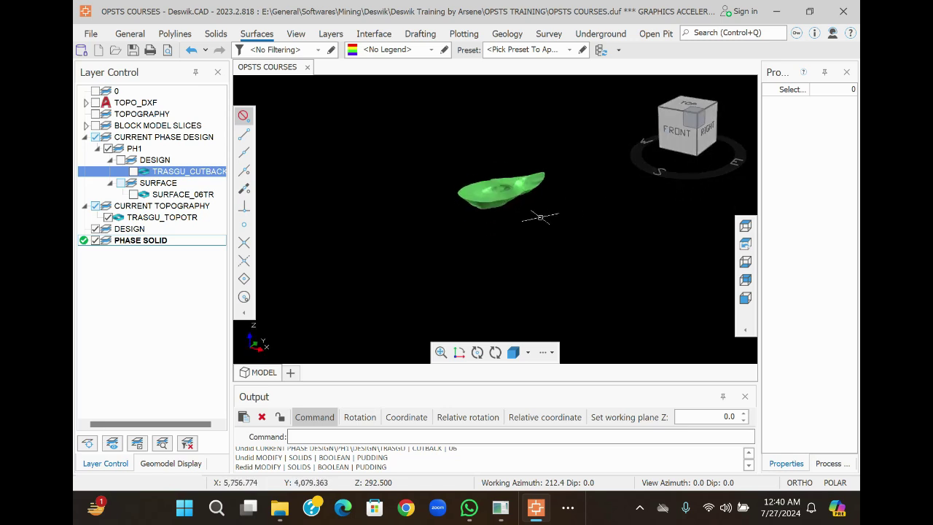
click(525, 193)
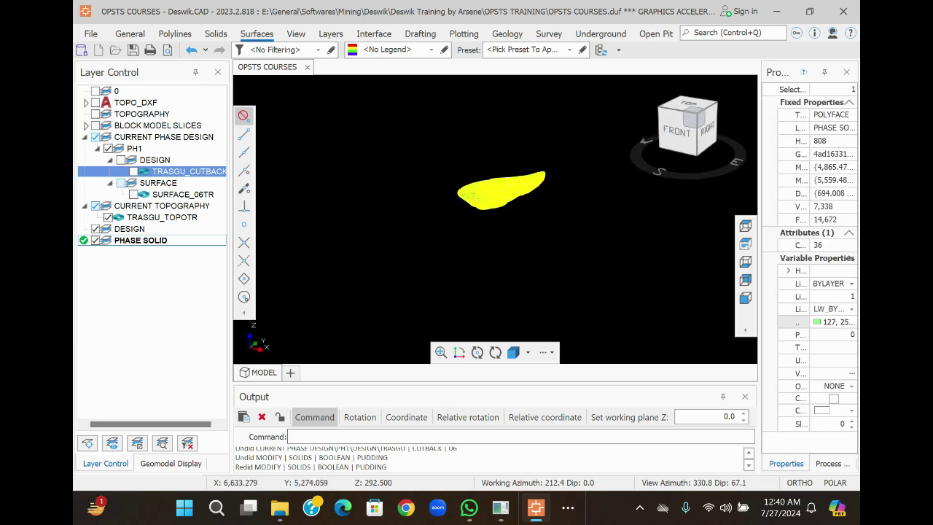
click(830, 322)
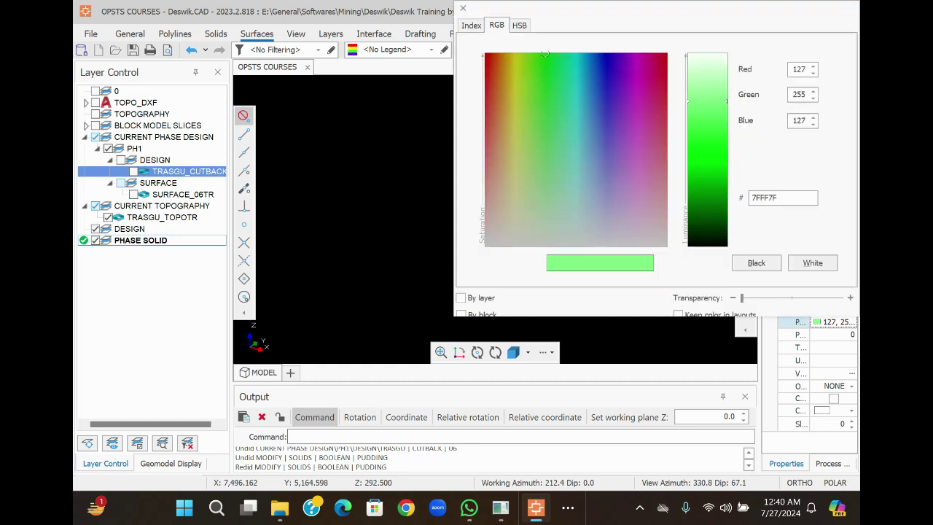
click(471, 25)
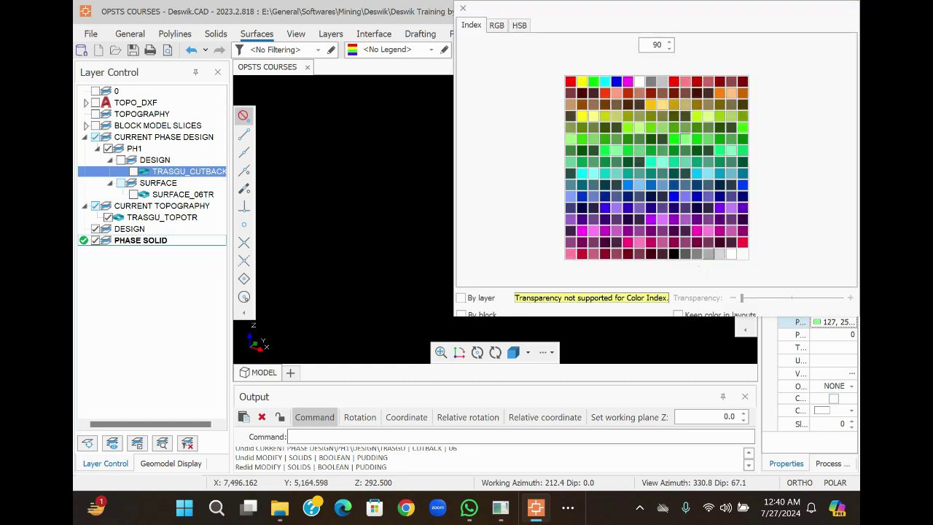
click(708, 254)
key(Escape)
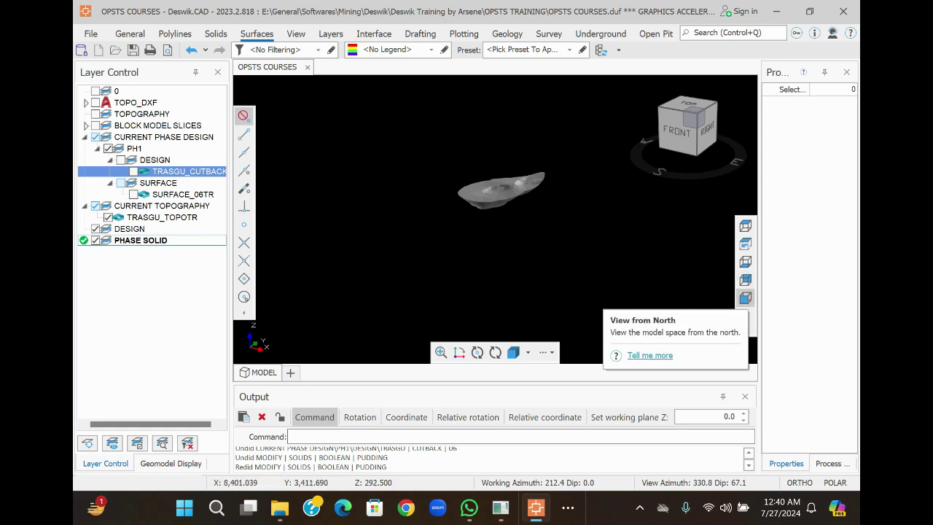
Examine the shape of the grey phase solid from the south, the side and the top
click(745, 297)
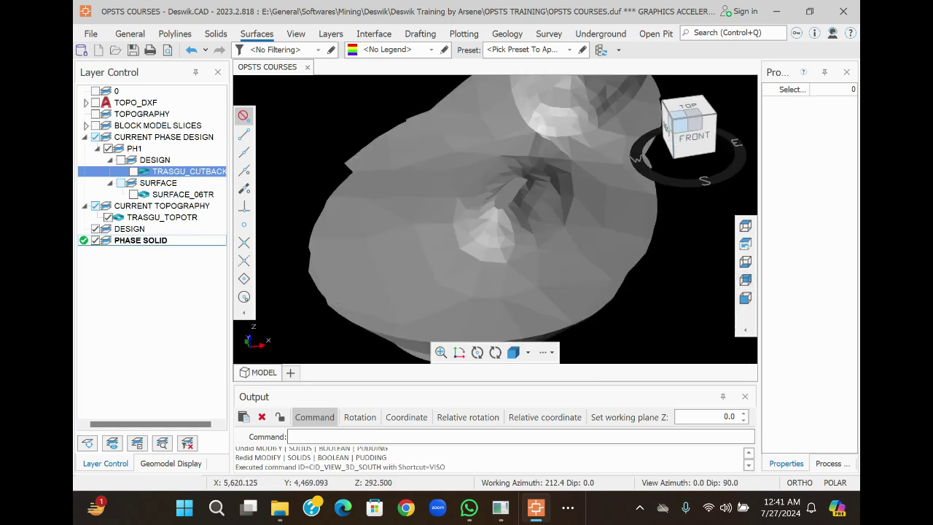
click(687, 106)
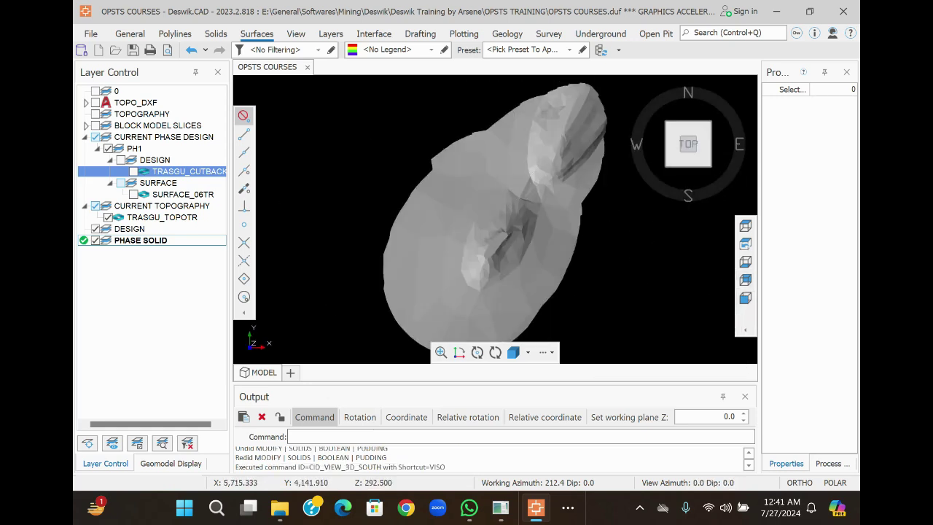
click(672, 159)
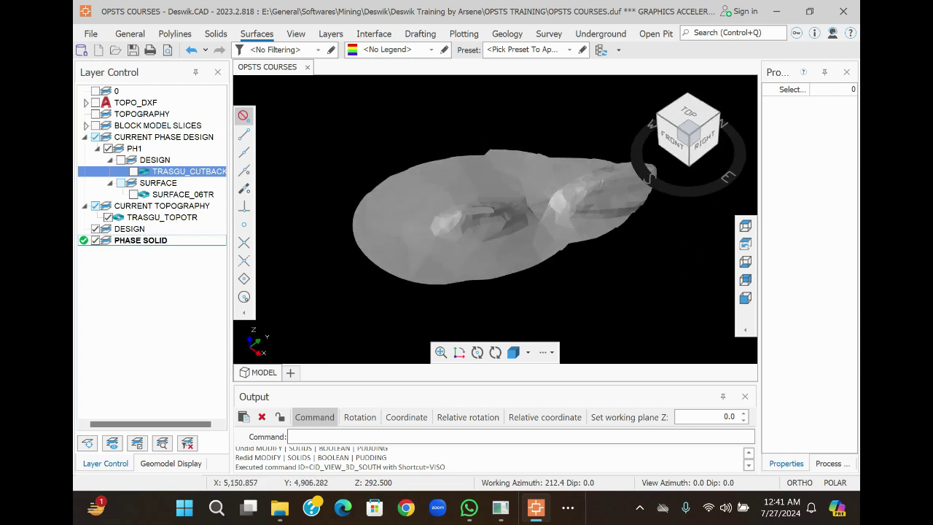
drag(691, 146, 678, 124)
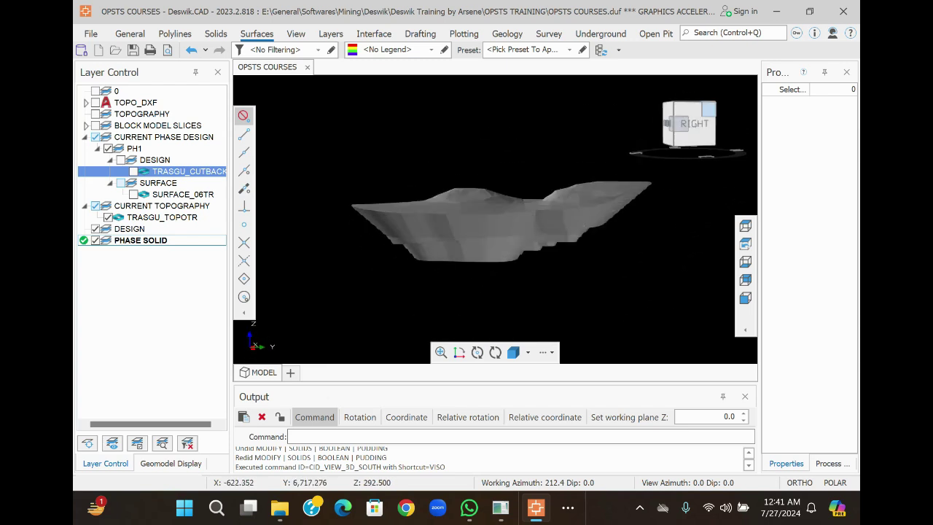
click(671, 106)
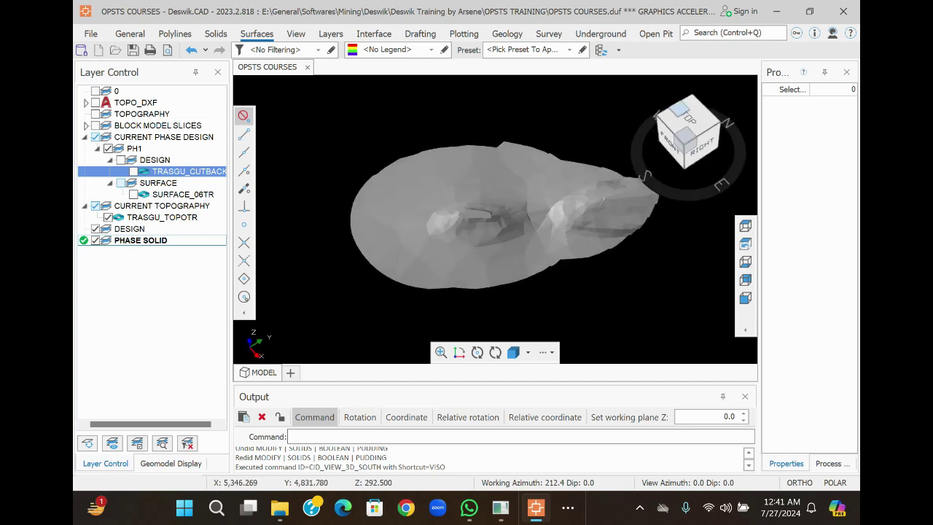
click(678, 108)
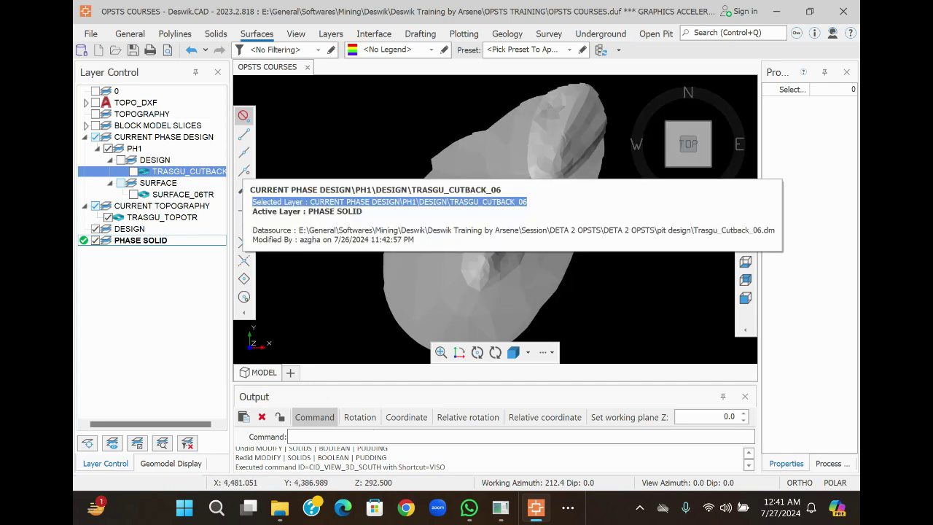
Show the TRASGU_CUTBACK_06 design strings and set Crop Entities to keep data inside existing closed polylines on the active PHASE SOLID layer
click(133, 172)
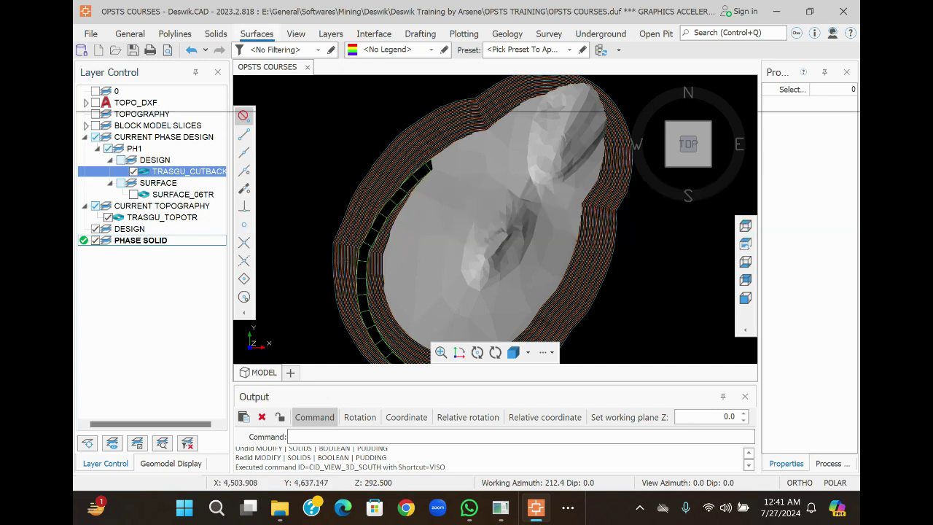
click(256, 34)
click(354, 80)
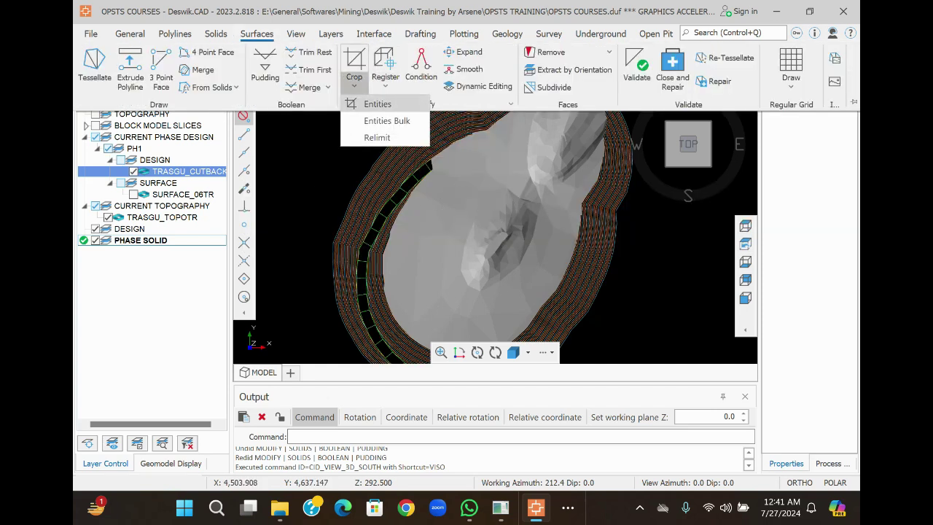
click(377, 103)
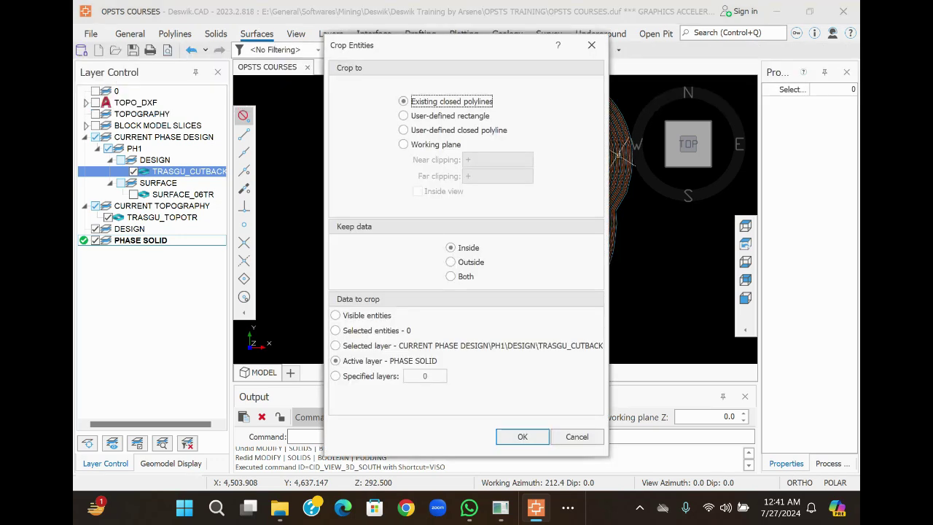
click(450, 248)
click(336, 360)
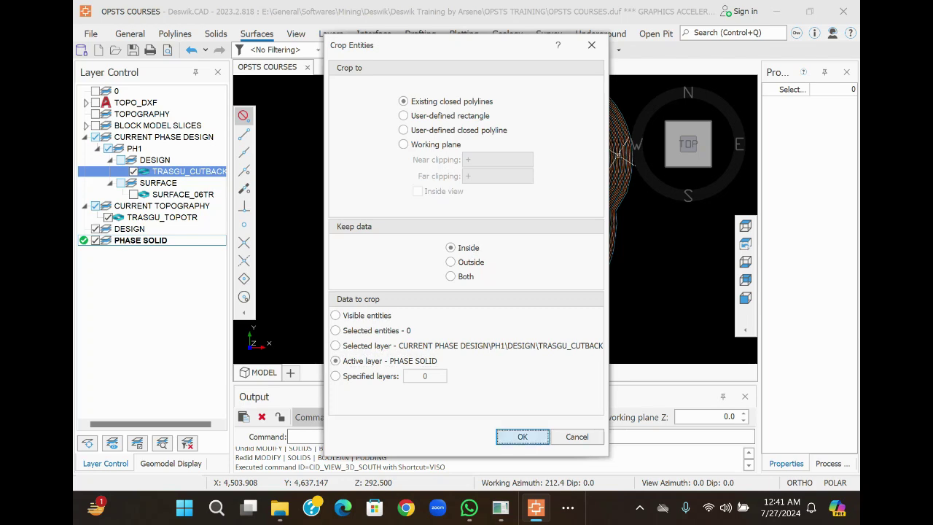
click(522, 435)
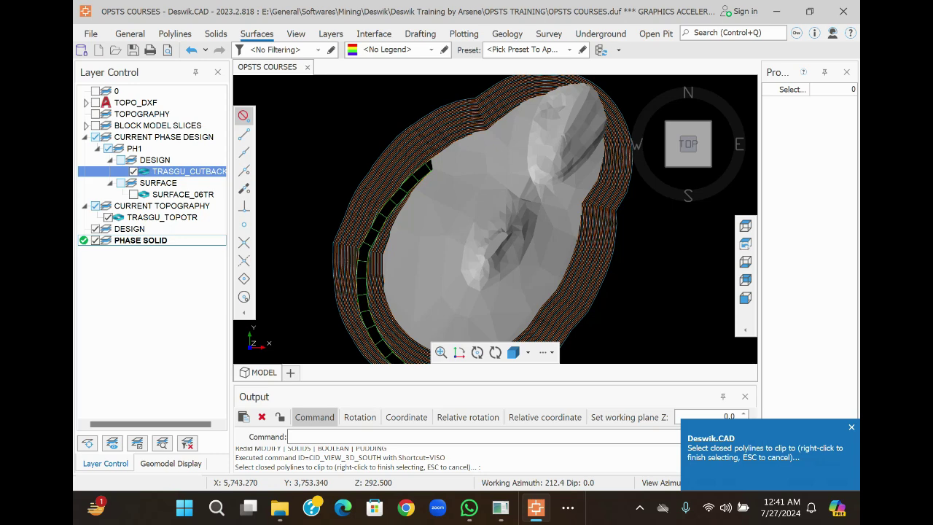
Pick the closed pit design polyline beside the ramp's upper end as the clipping boundary and crop the phase solid to it
scroll(438, 155, up, 5)
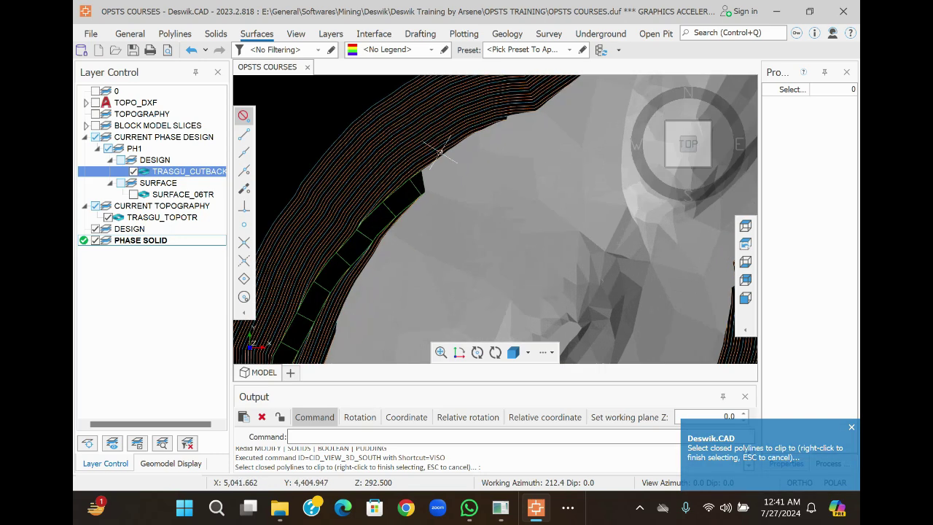
scroll(433, 159, up, 3)
scroll(421, 169, up, 2)
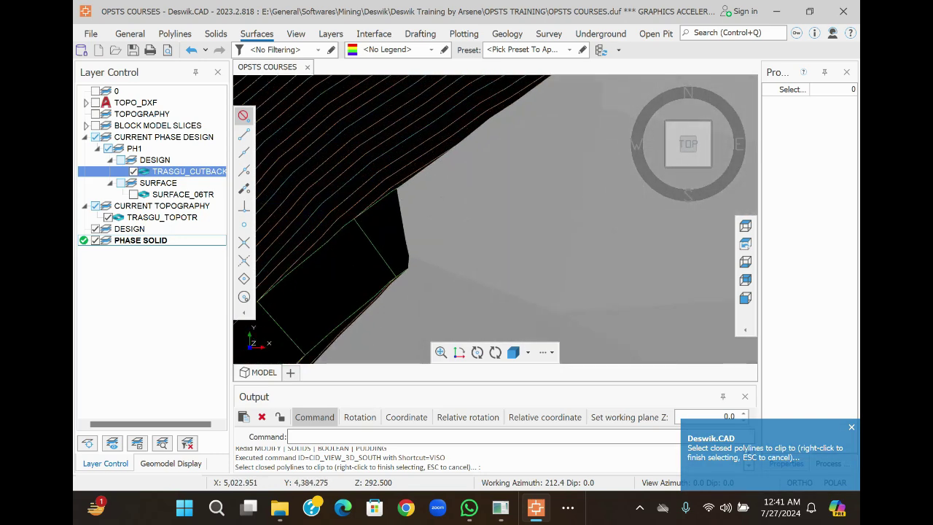
click(410, 174)
scroll(388, 200, down, 3)
scroll(398, 195, down, 5)
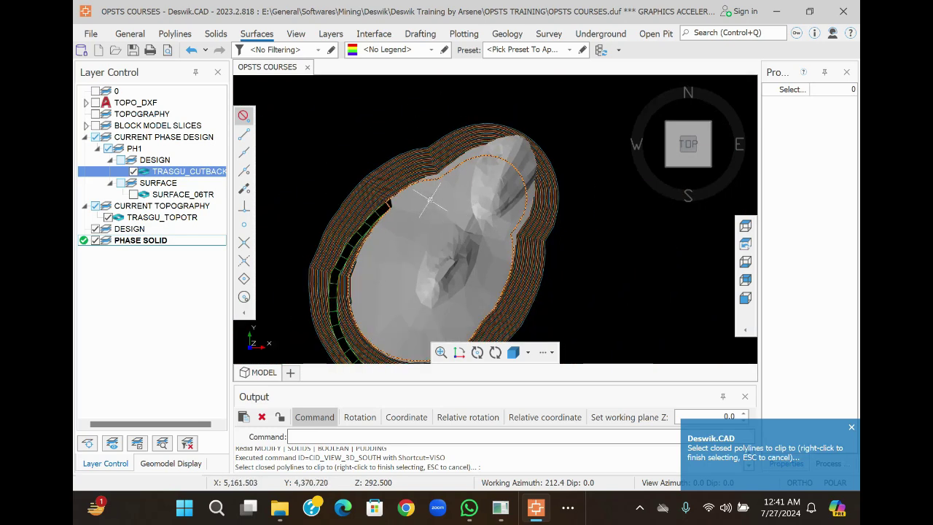
scroll(426, 193, up, 5)
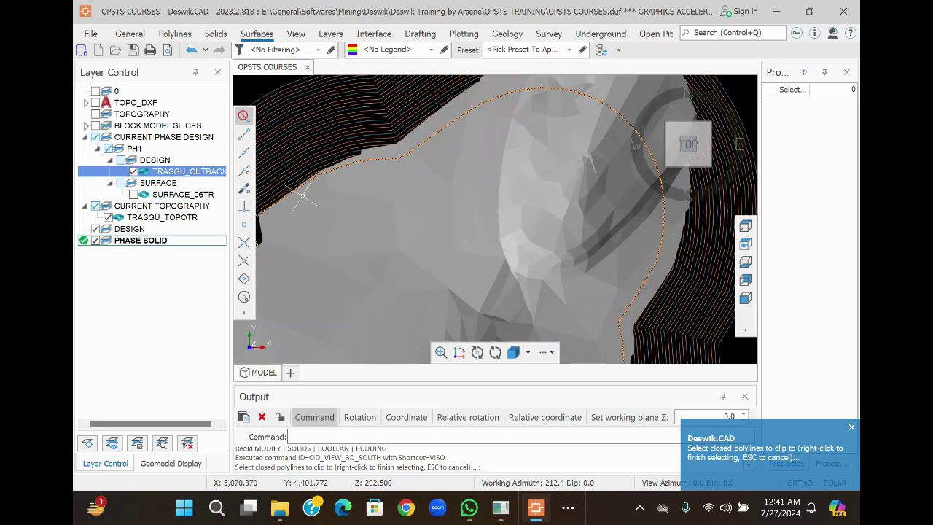
scroll(302, 191, up, 3)
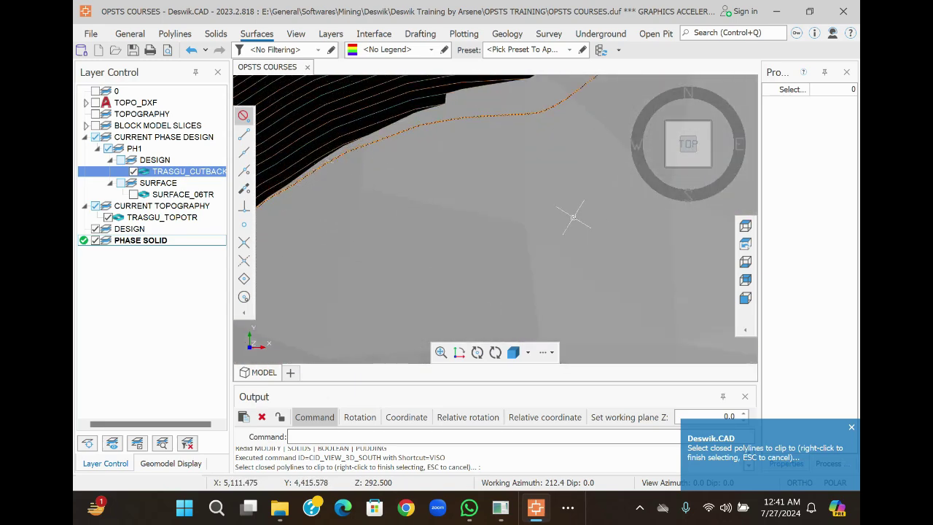
scroll(598, 216, down, 2)
scroll(432, 233, up, 4)
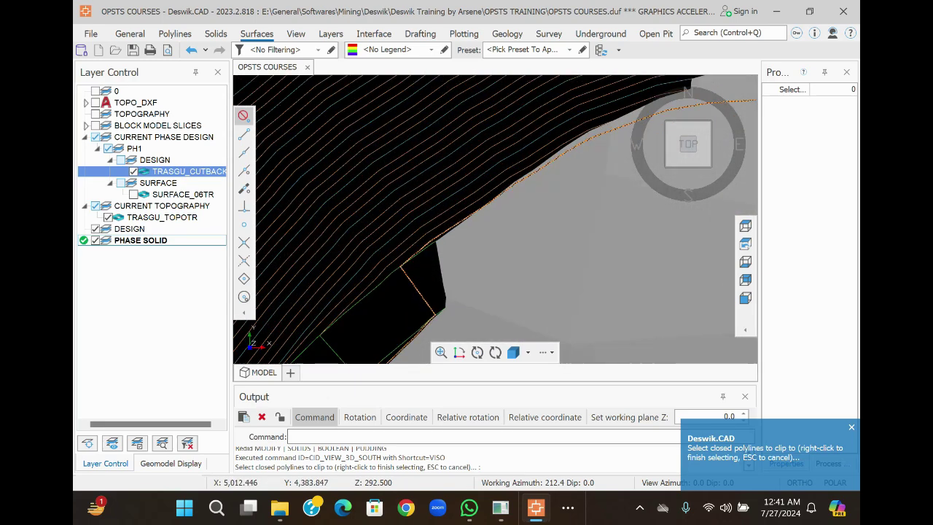
right_click(442, 230)
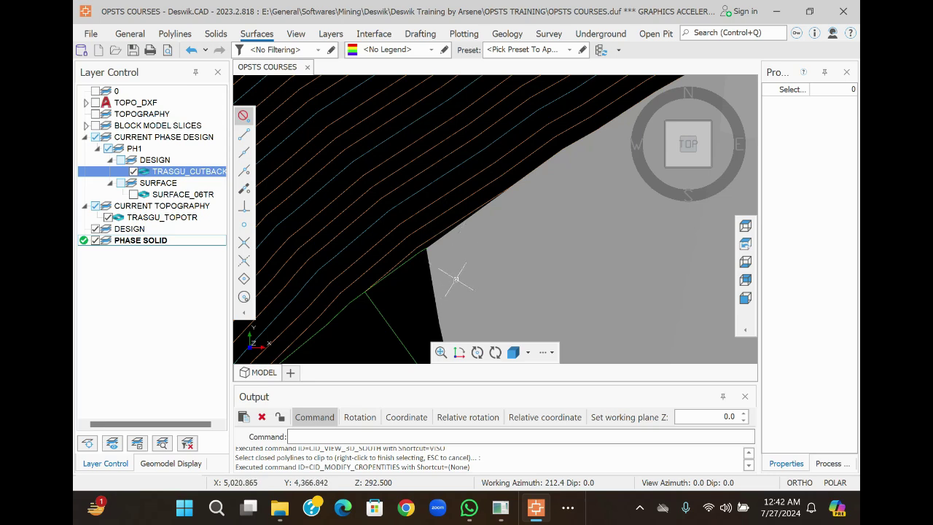
Examine the edge of the phase solid against the pit design strings in plan and from the south
scroll(459, 280, down, 5)
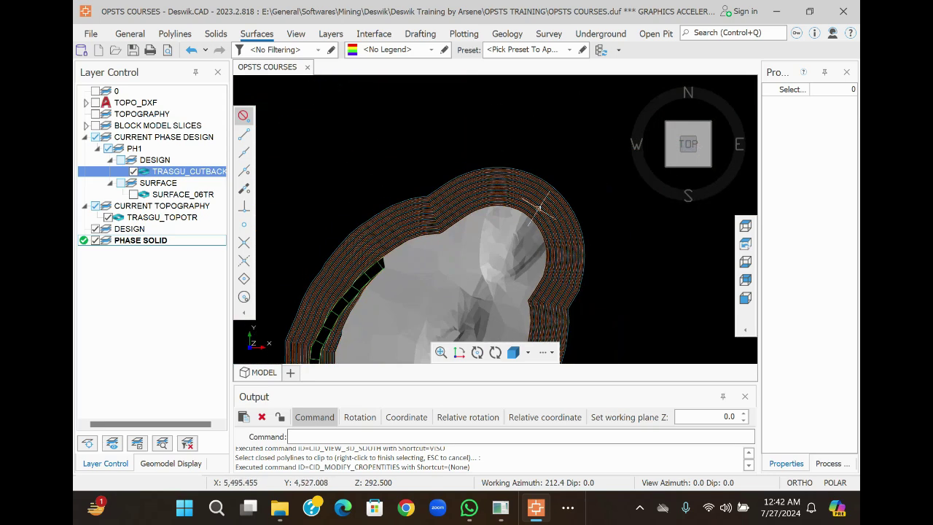
scroll(539, 209, up, 3)
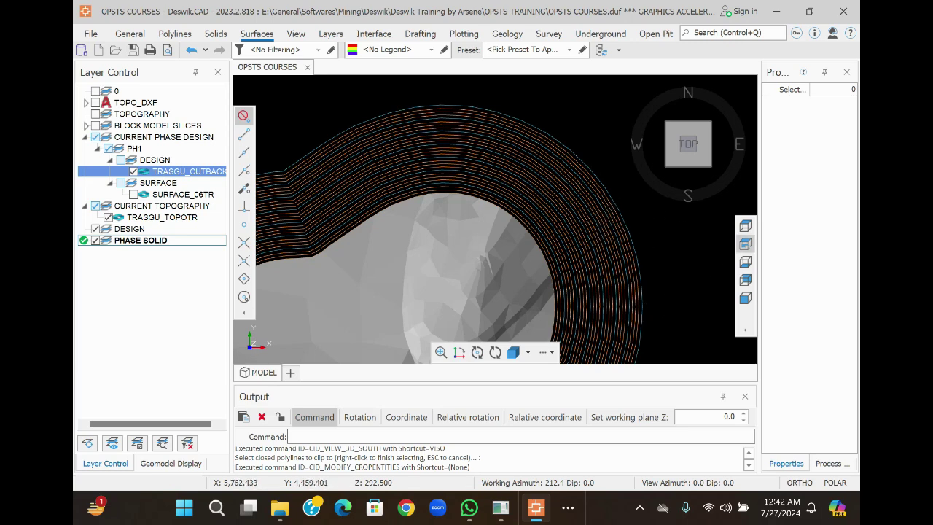
click(745, 280)
click(745, 297)
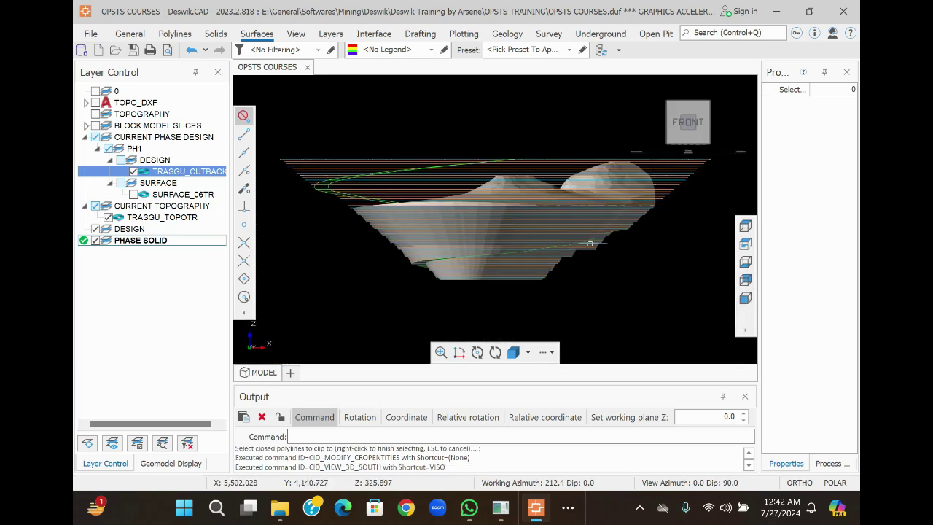
Examine the cropped edge of the phase solid against the pit design strings from the front and at the northern end from above
scroll(682, 183, up, 5)
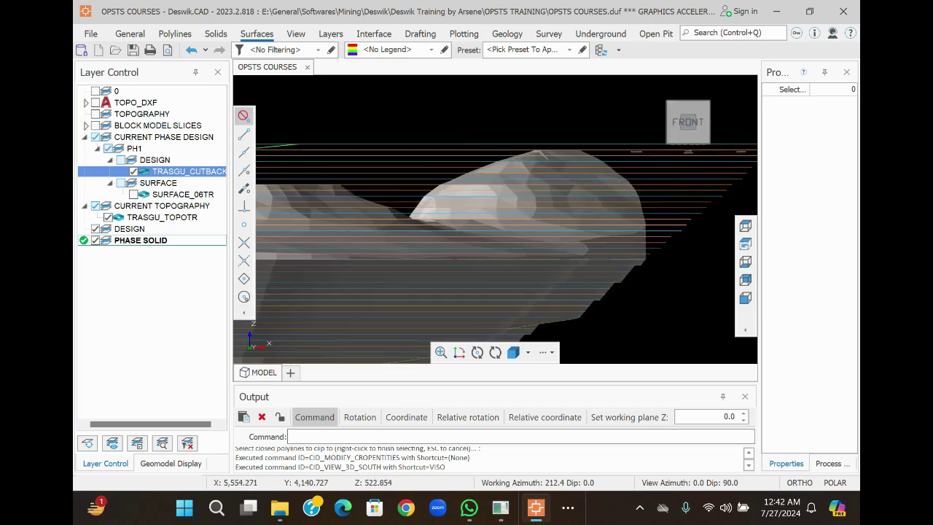
scroll(683, 183, down, 2)
scroll(659, 194, down, 2)
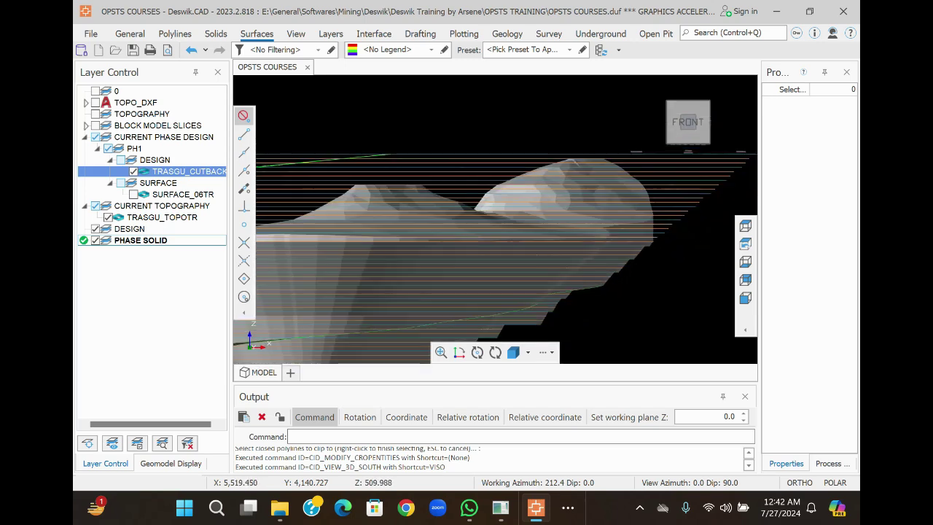
drag(688, 109, 697, 167)
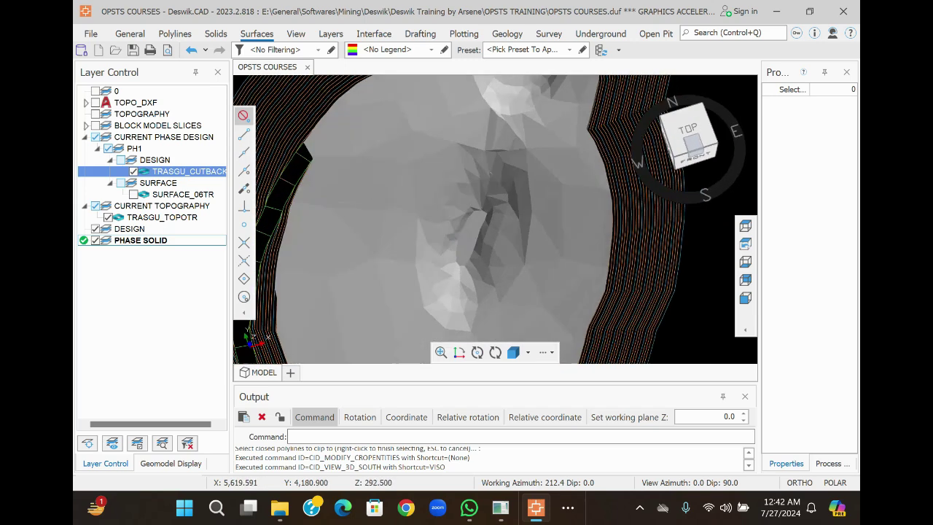
scroll(594, 219, down, 3)
scroll(567, 143, up, 3)
scroll(566, 140, up, 1)
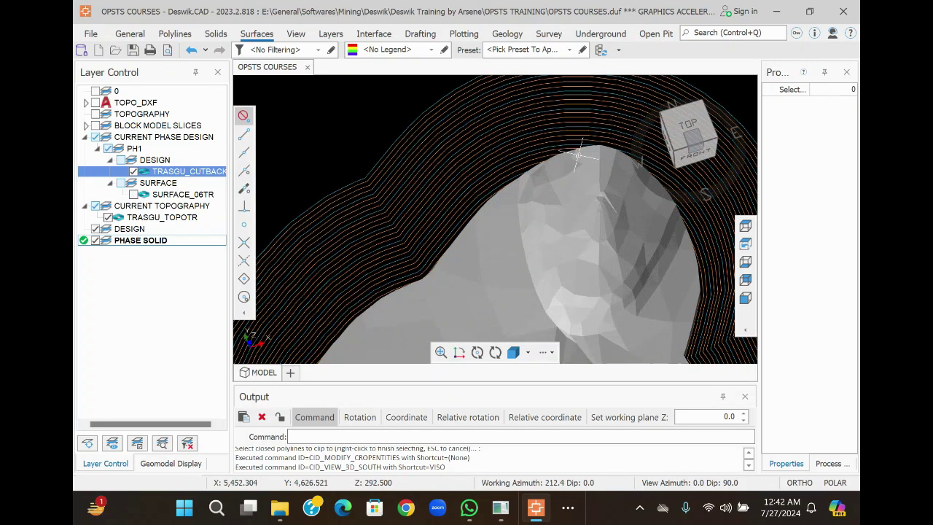
scroll(554, 153, up, 1)
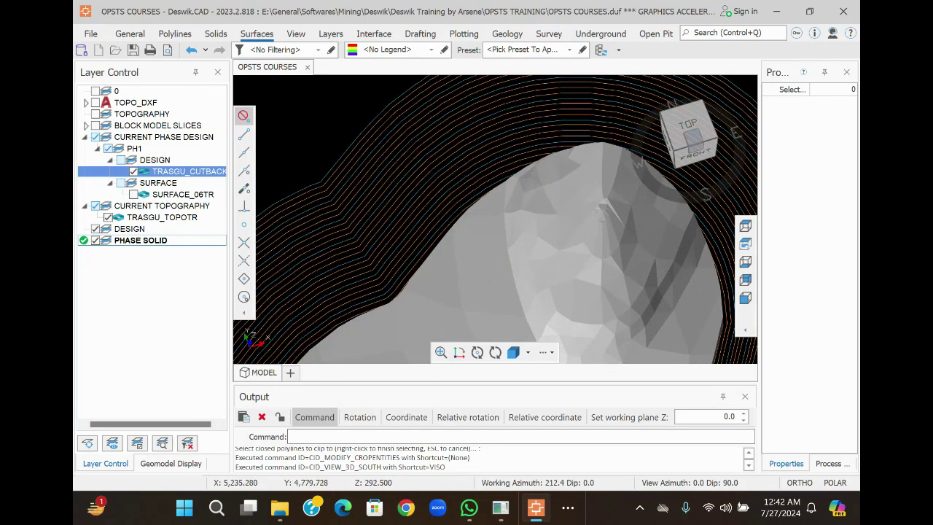
Undo the crop of the phase solid and bring the whole solid into view
click(191, 50)
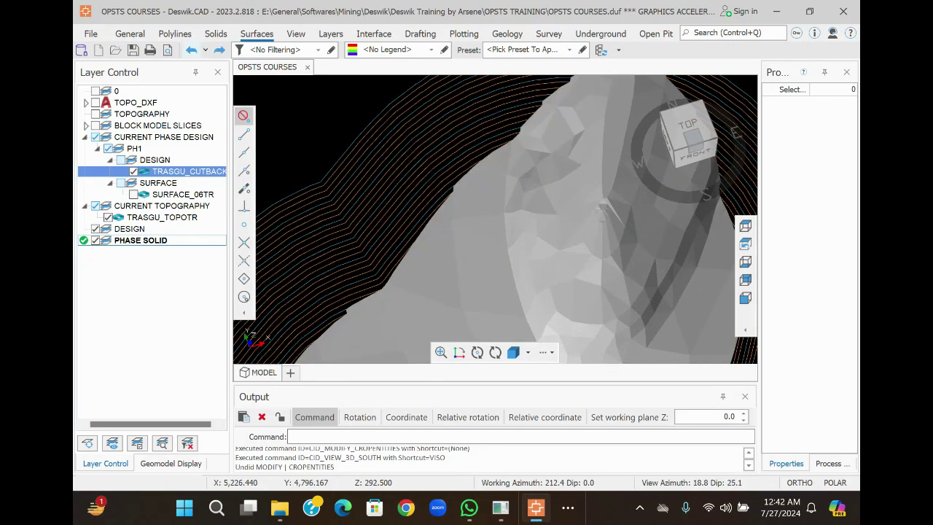
scroll(431, 129, down, 3)
scroll(432, 129, down, 2)
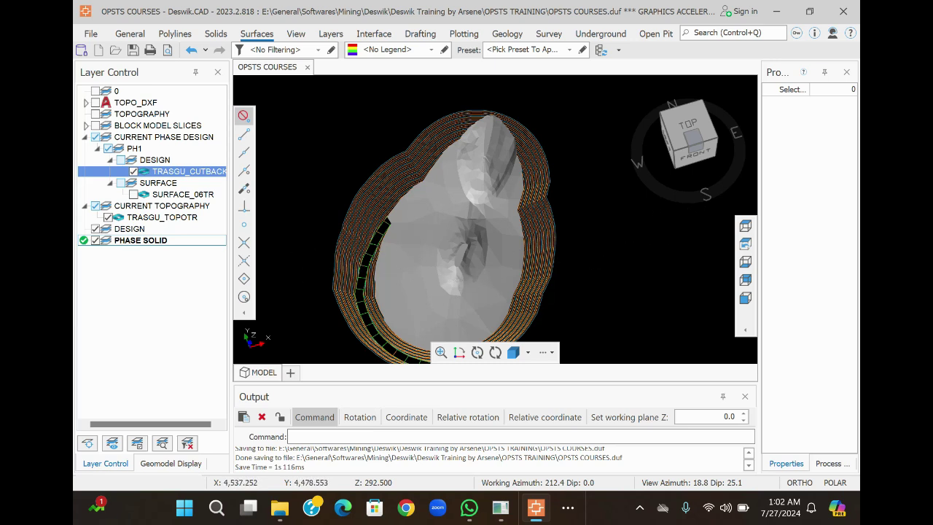
Hide the TRASGU_CUTBACK_06 design strings and duplicate the PHASE SOLID layer with its contents
click(134, 171)
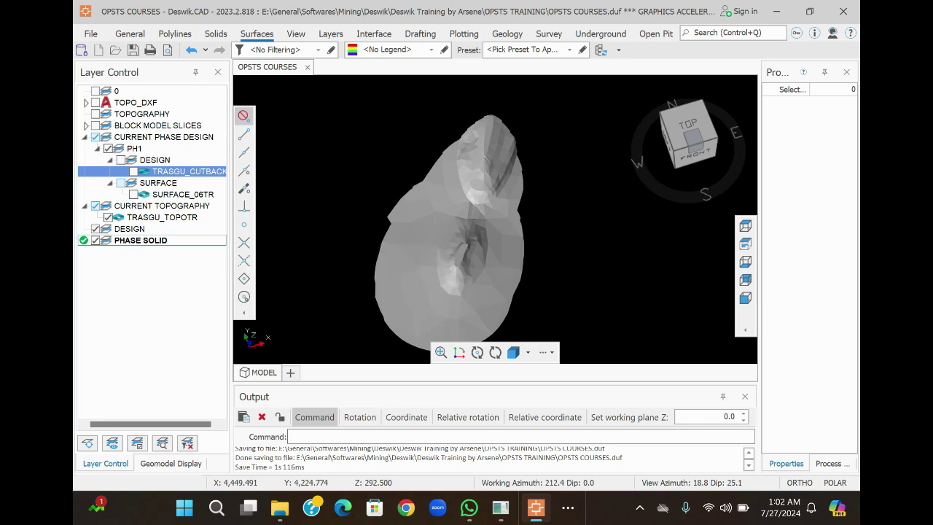
click(140, 240)
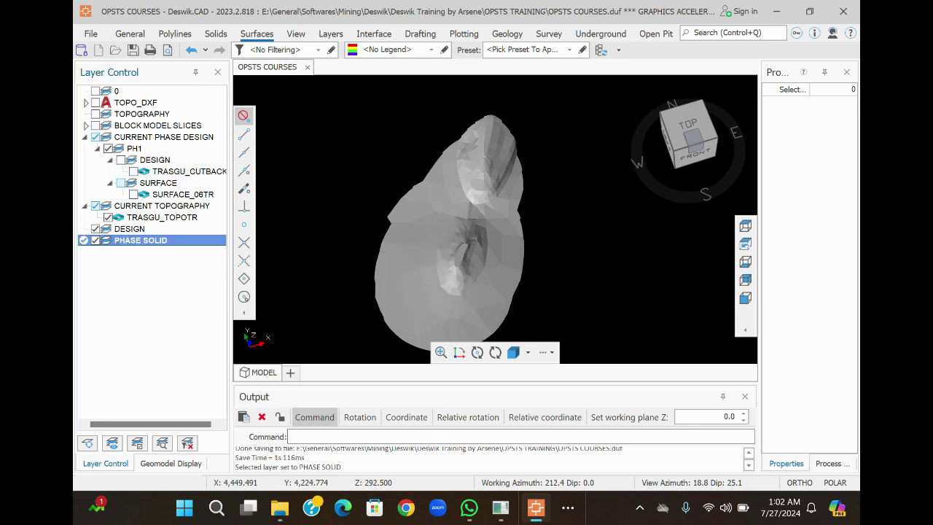
key(ctrl+v)
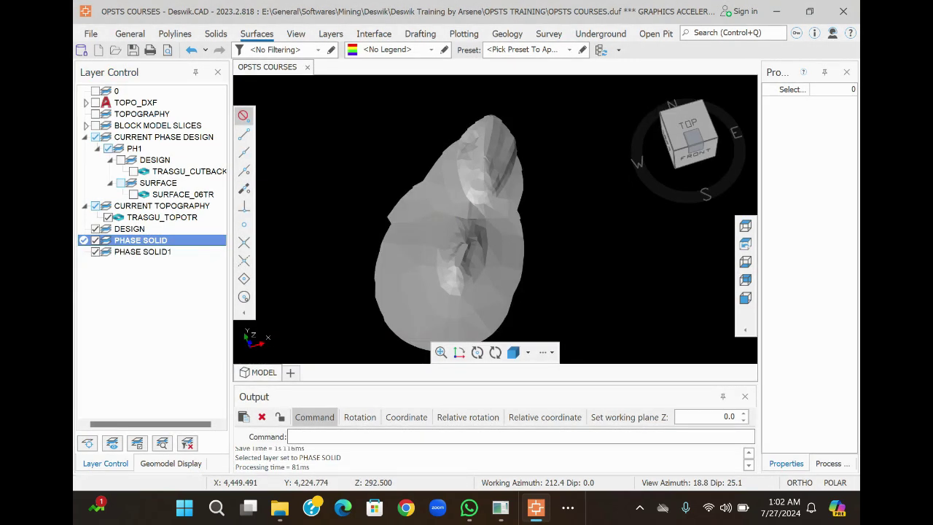
Hide the original PHASE SOLID layer and keep its copy PHASE SOLID1 displayed, with no layer selected
click(95, 251)
click(95, 239)
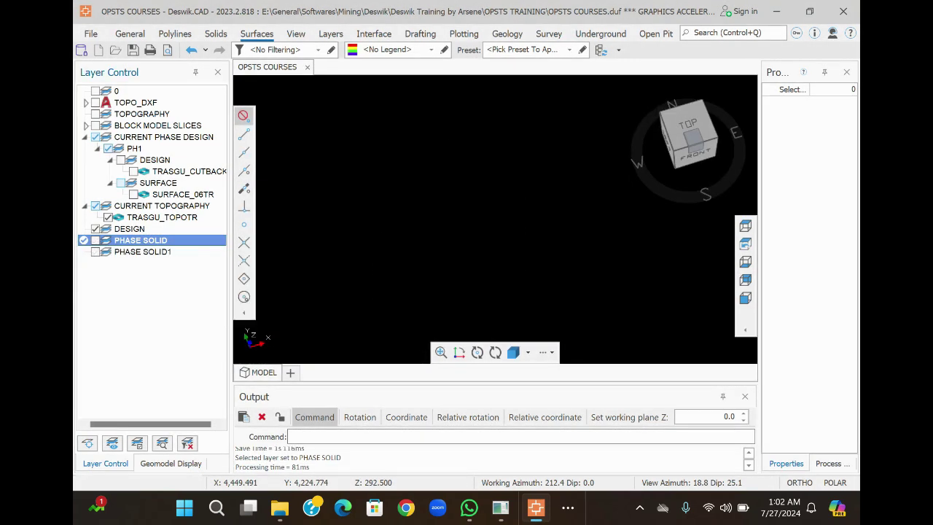
click(95, 251)
click(142, 252)
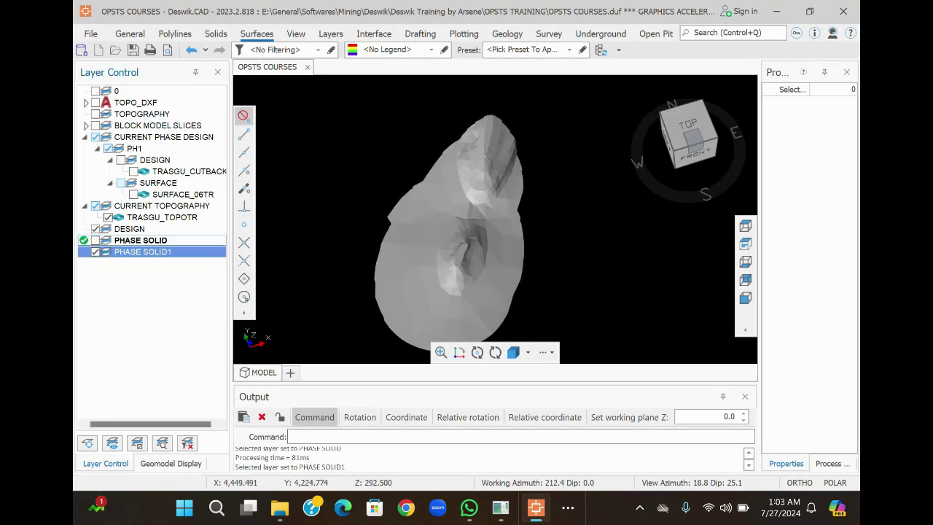
key(Escape)
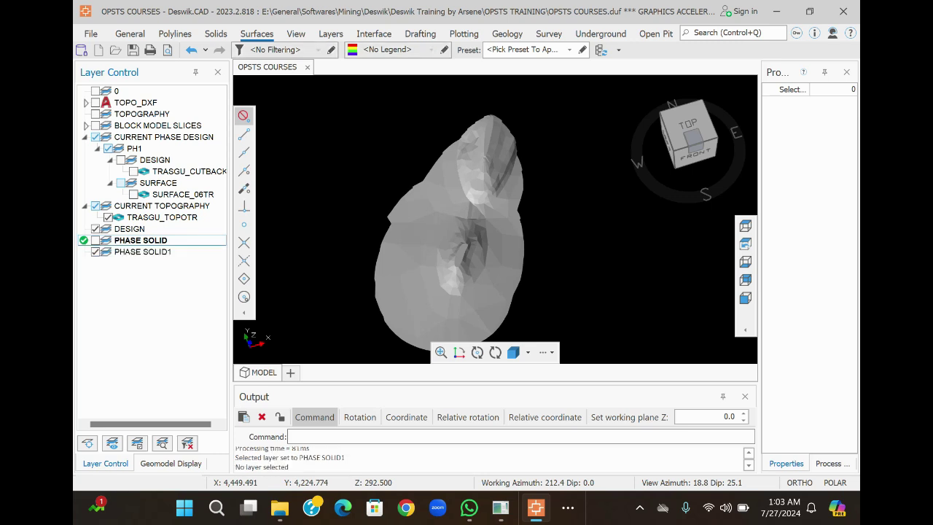
scroll(452, 251, down, 1)
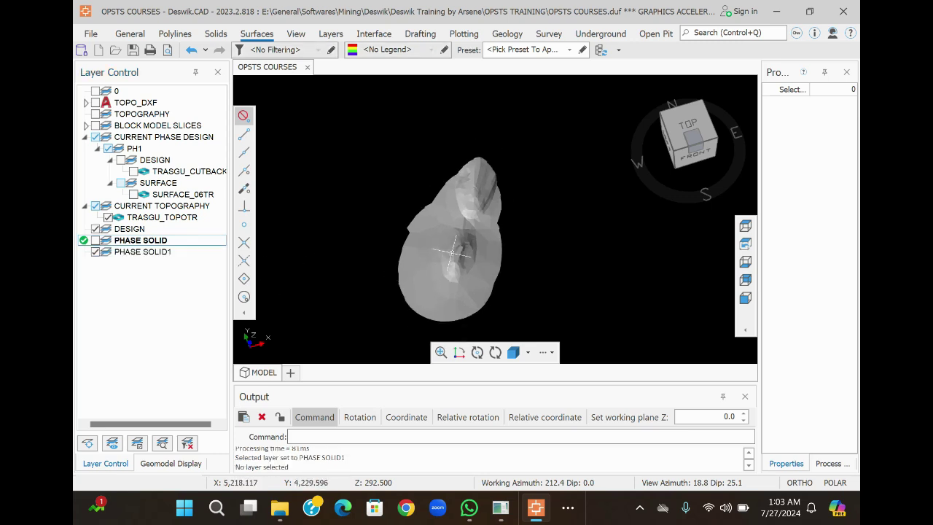
scroll(446, 267, up, 1)
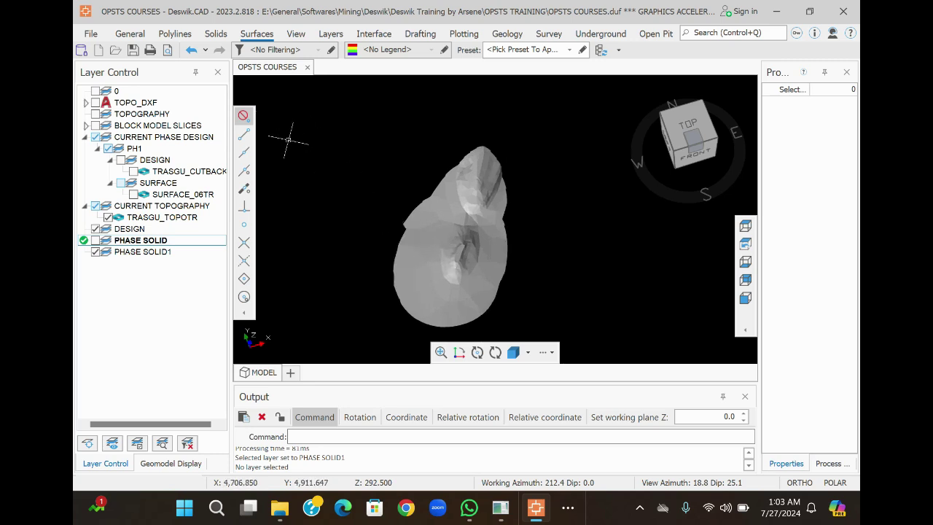
click(216, 34)
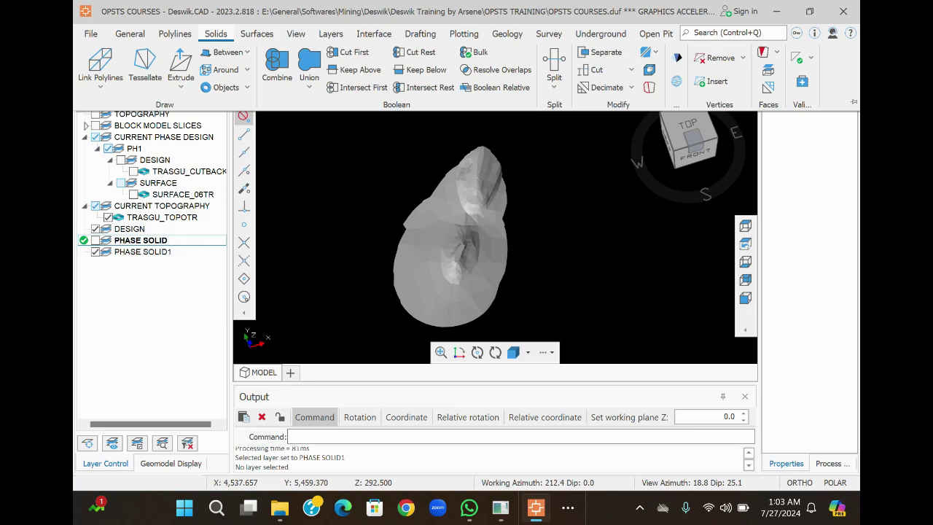
click(554, 81)
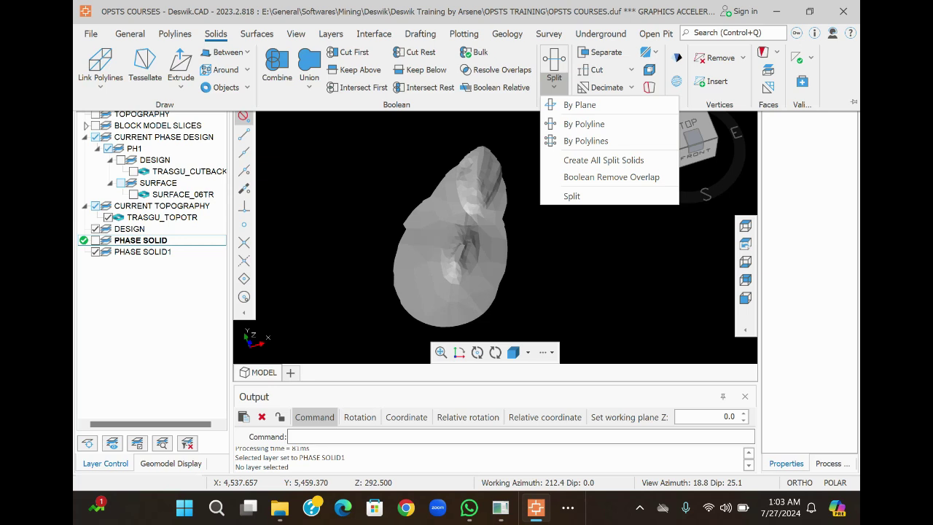
click(579, 104)
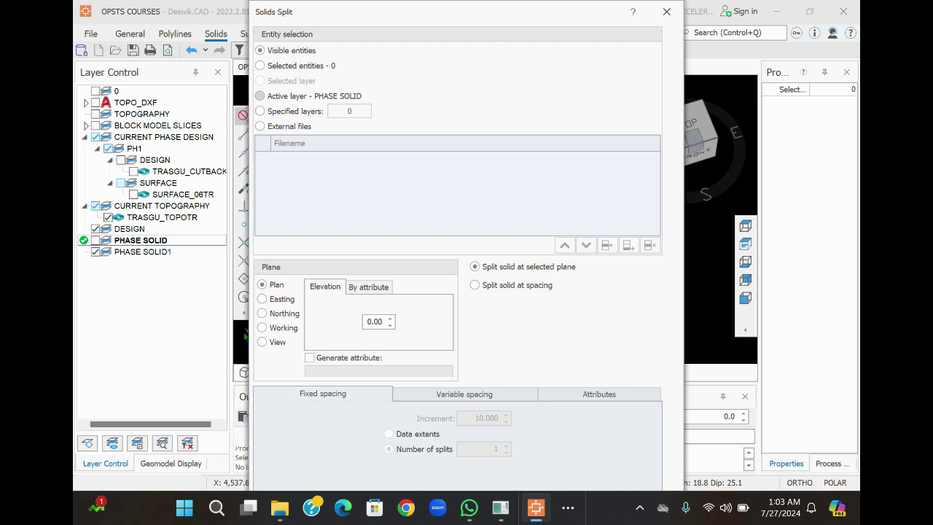
click(260, 51)
click(260, 95)
click(666, 12)
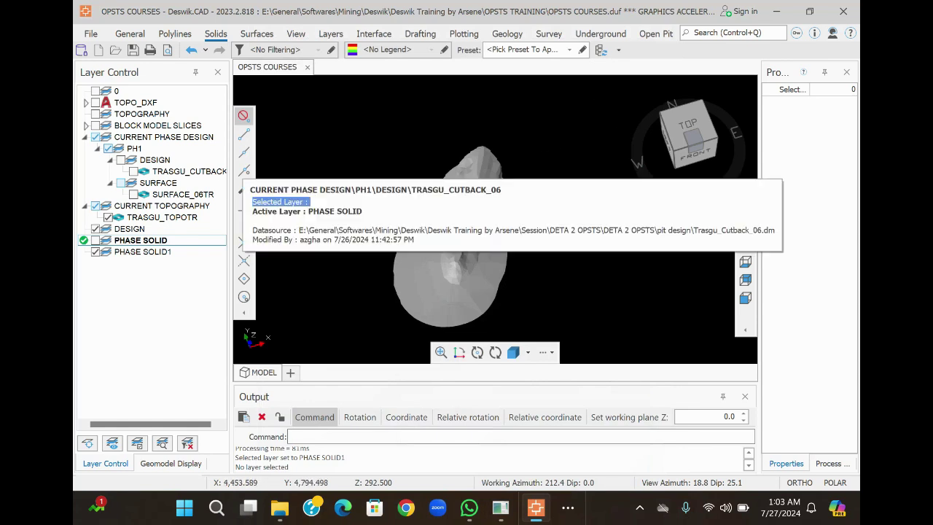
Show the TRASGU_CUTBACK_06 design strings and set a vertical working plane through two points diagonally across the pit
click(133, 171)
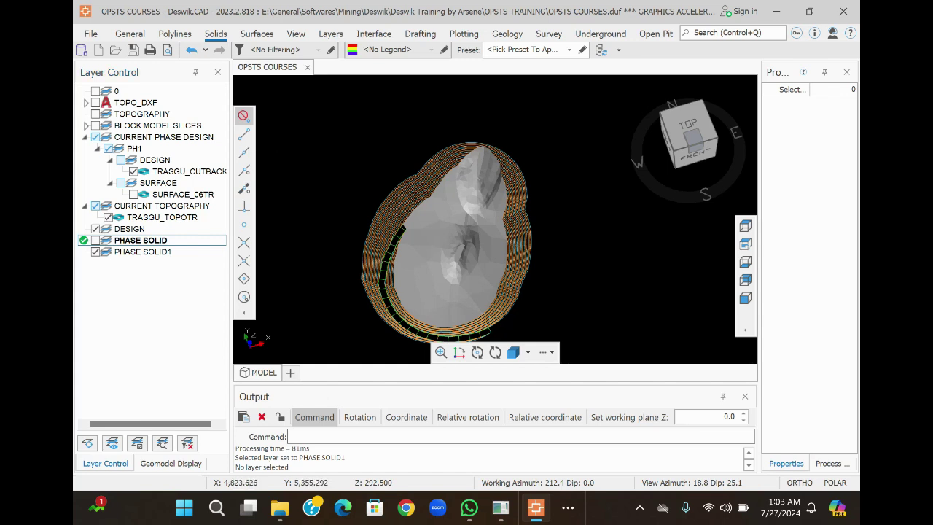
click(295, 34)
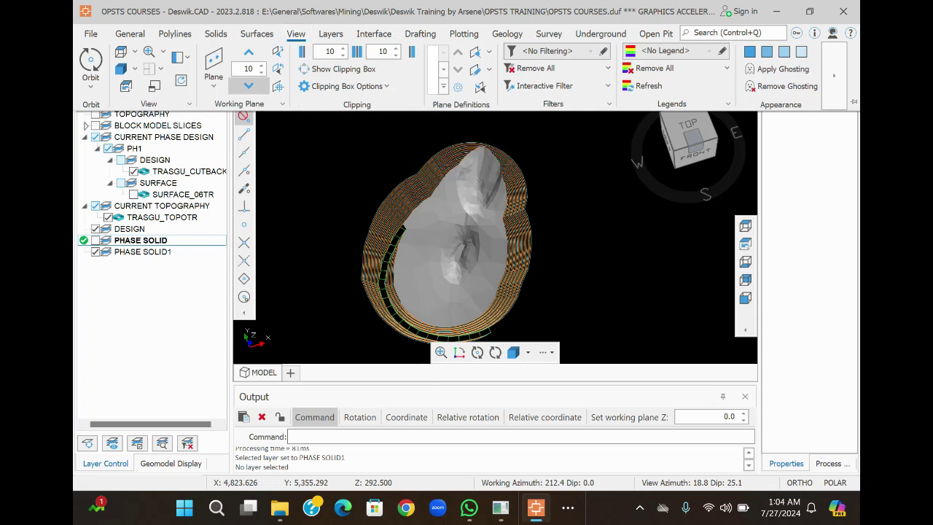
click(214, 73)
click(254, 104)
click(327, 312)
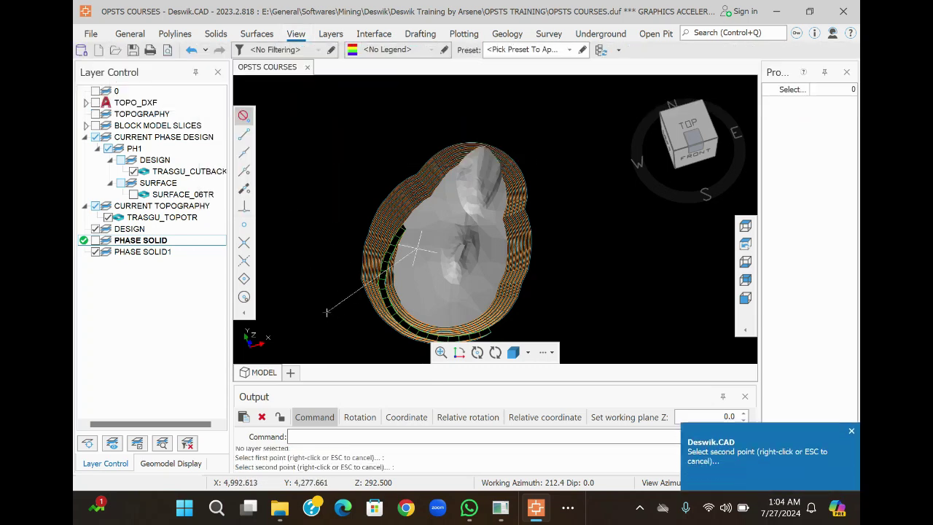
click(559, 158)
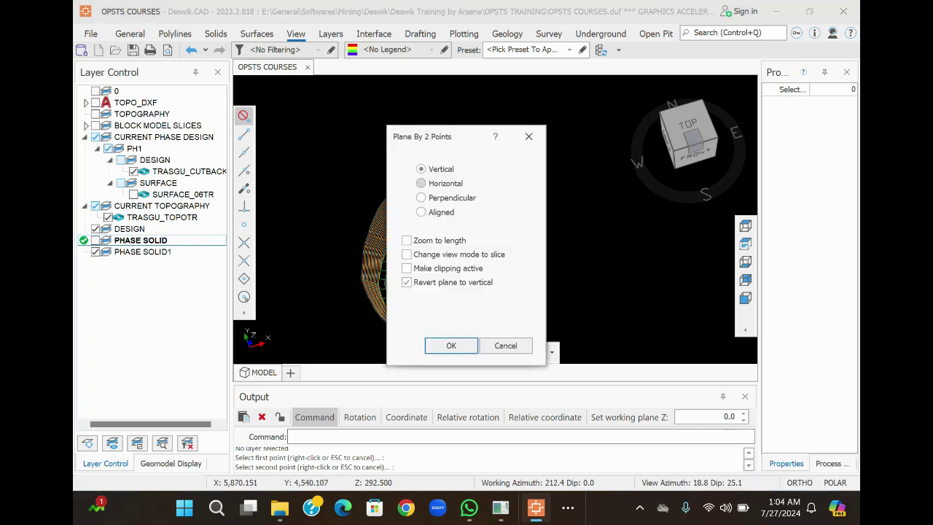
click(450, 346)
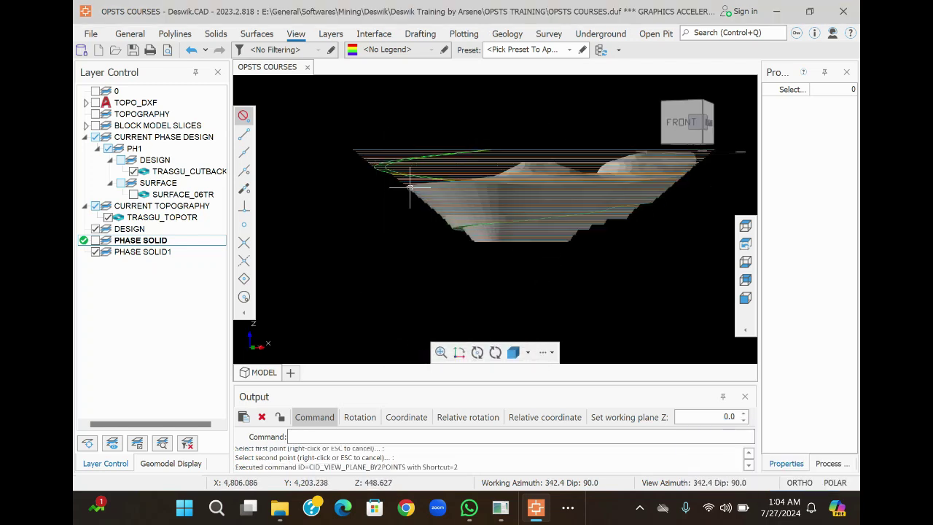
Measure the distance between two successive bench edges on the western wall of the phase solid
scroll(412, 189, up, 4)
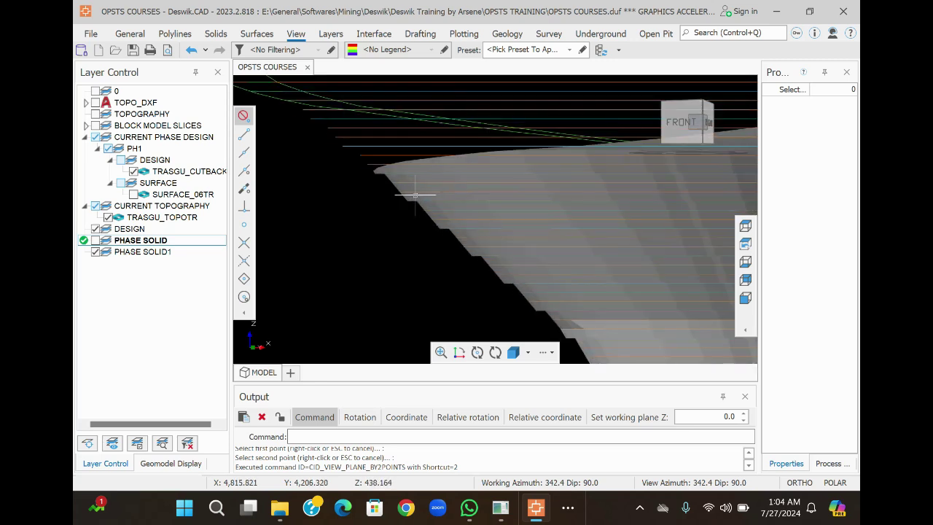
scroll(414, 197, down, 2)
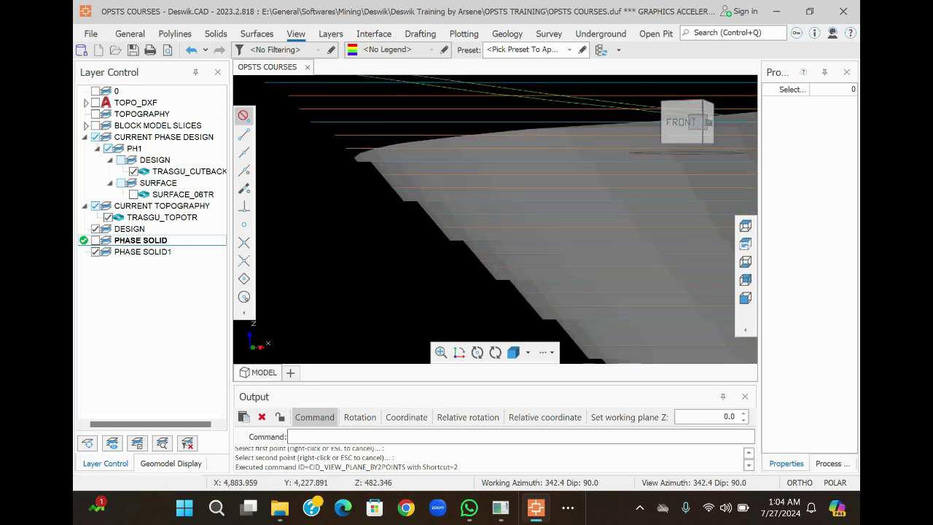
click(129, 34)
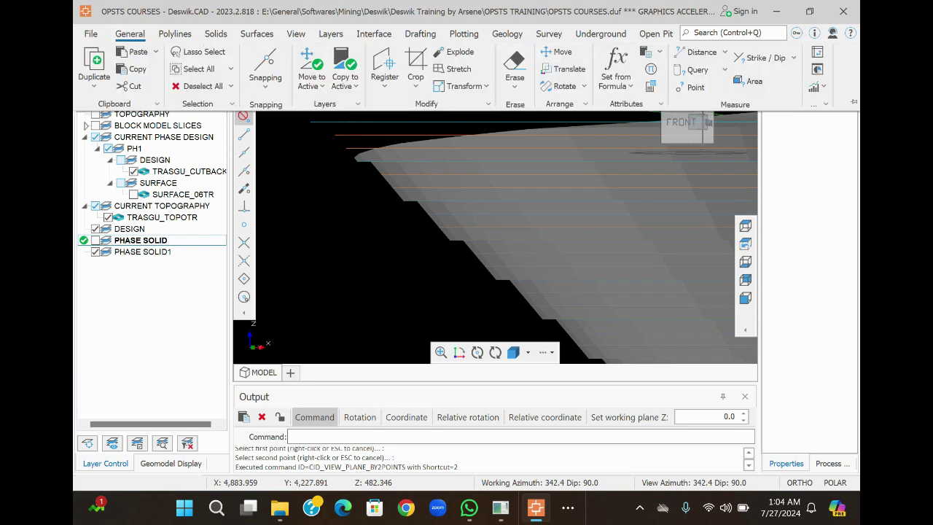
click(696, 51)
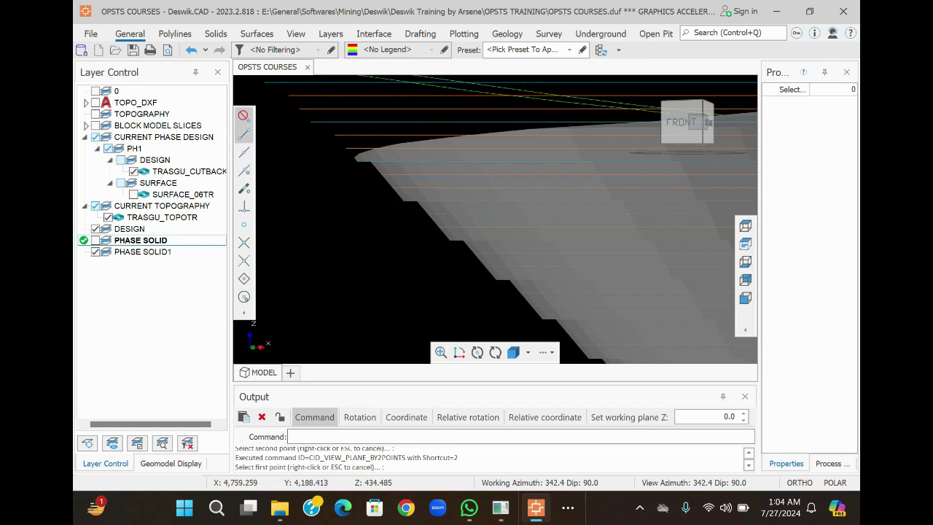
click(417, 202)
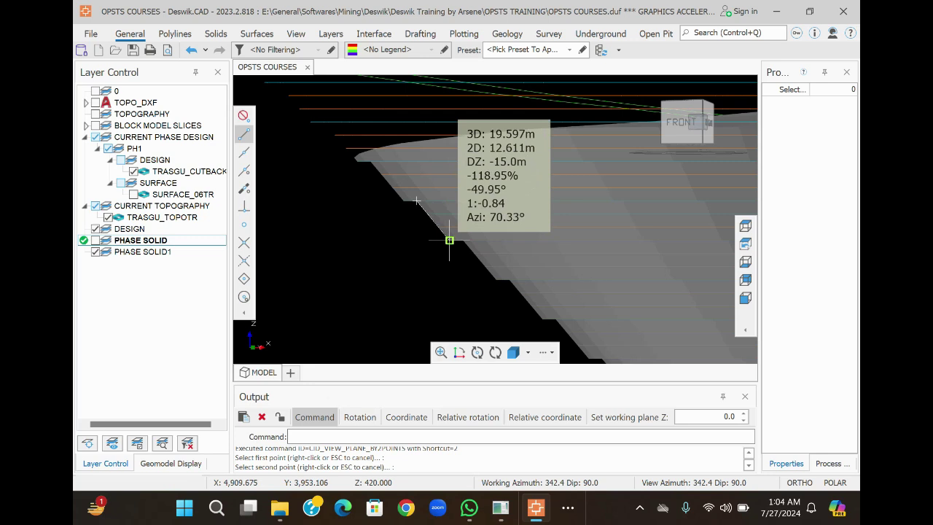
click(450, 240)
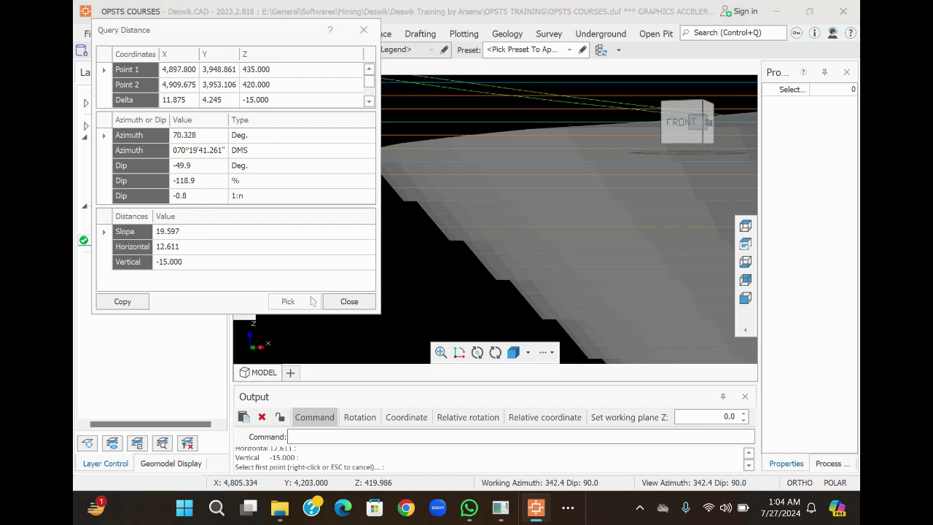
click(364, 30)
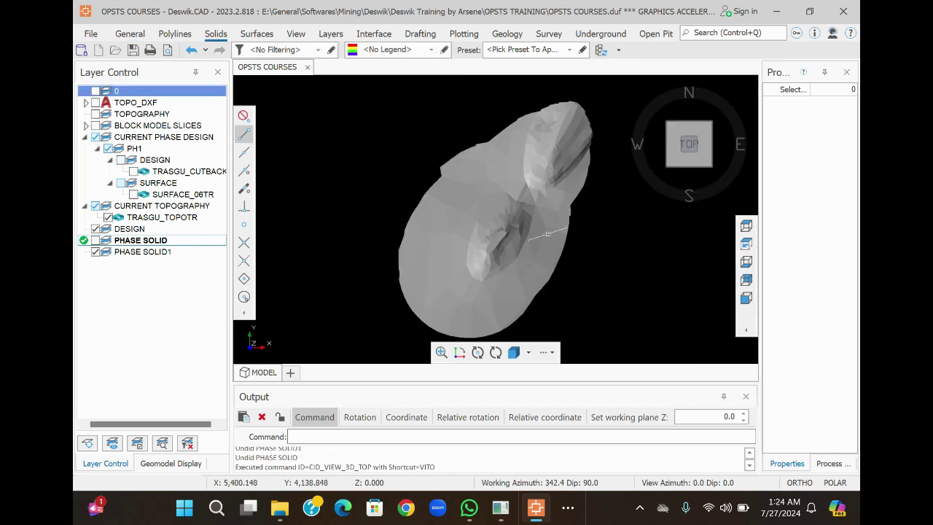
Split the selected solid copy by plan planes from elevation 405 at a fixed 15 m increment over the data extents
click(545, 231)
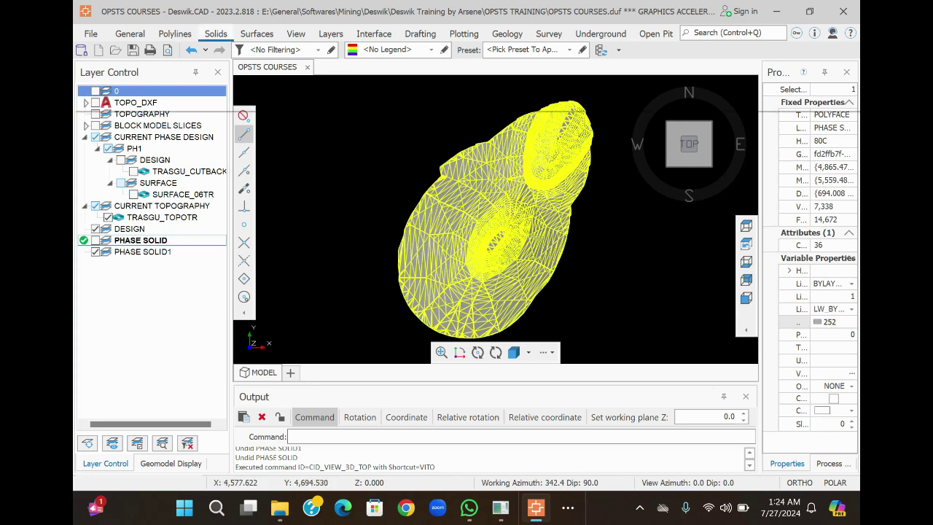
click(219, 33)
click(216, 34)
click(216, 34)
click(554, 83)
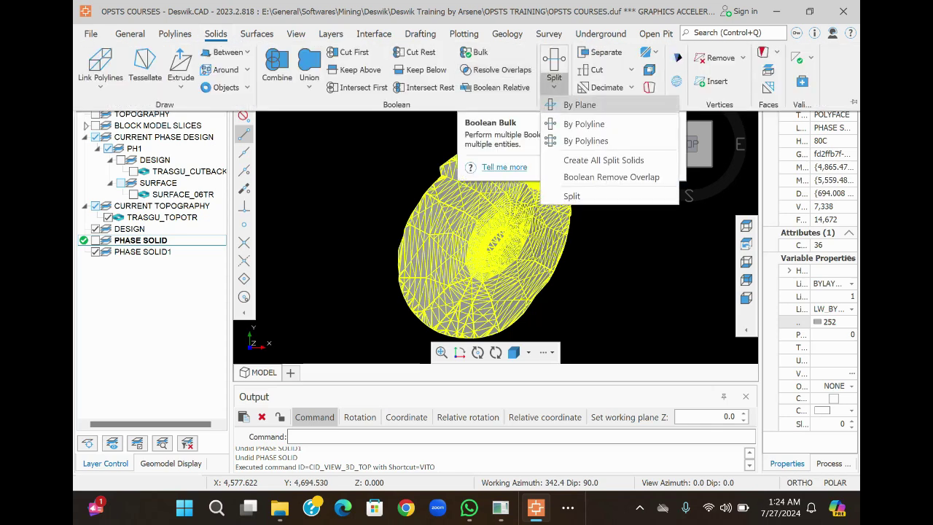
click(579, 103)
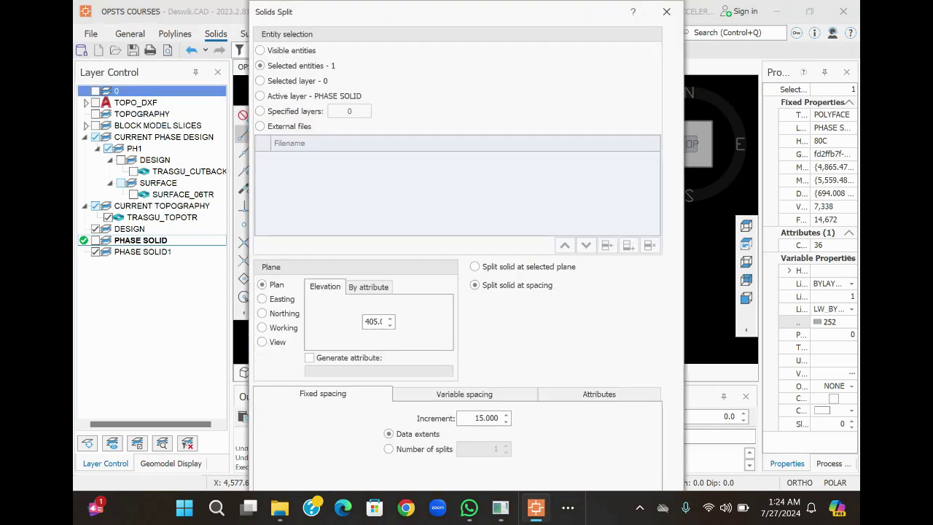
click(260, 65)
double_click(375, 322)
click(474, 285)
click(388, 434)
key(Return)
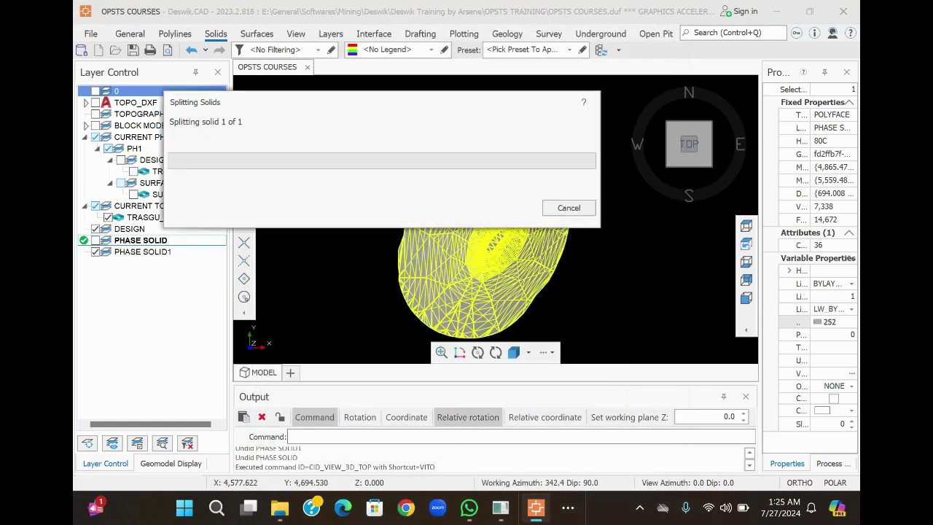
Examine the individual bench slices of the split phase solid in plan and front views, from the upper to the lower benches
click(514, 240)
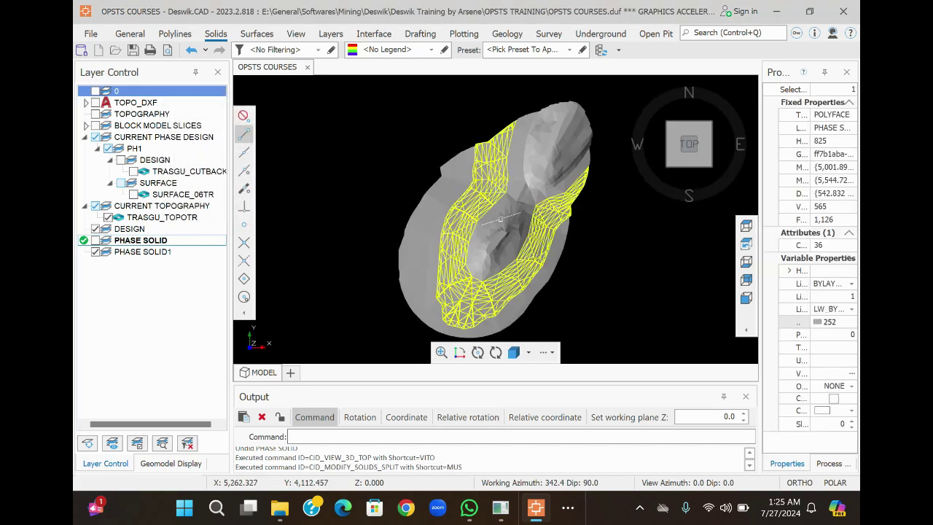
click(567, 145)
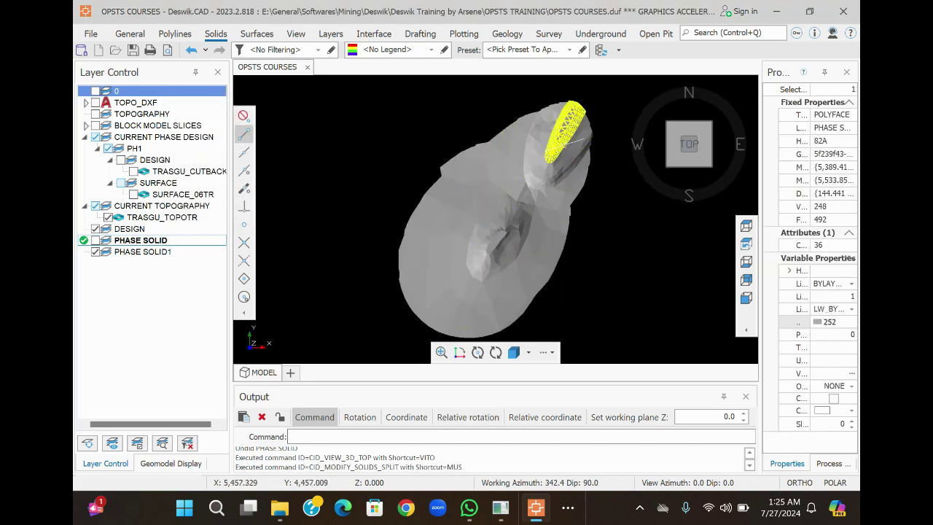
click(746, 279)
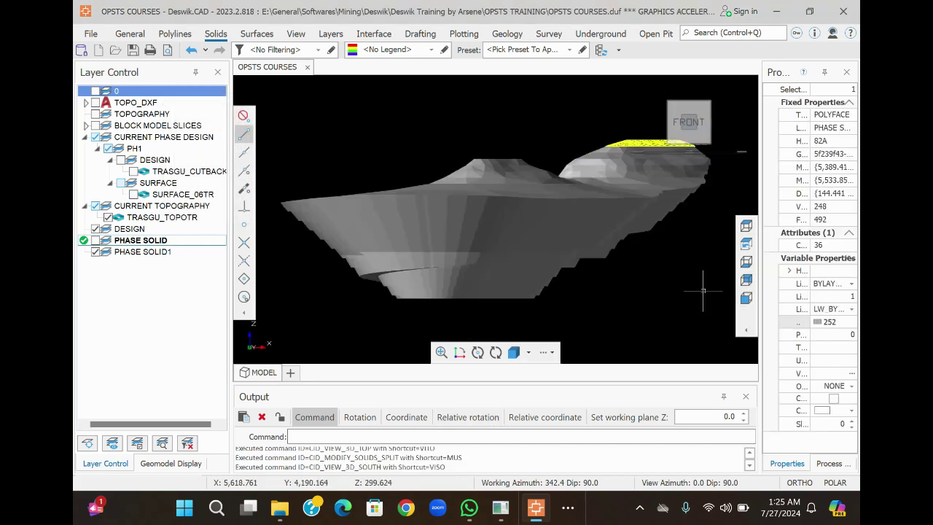
click(525, 216)
click(525, 208)
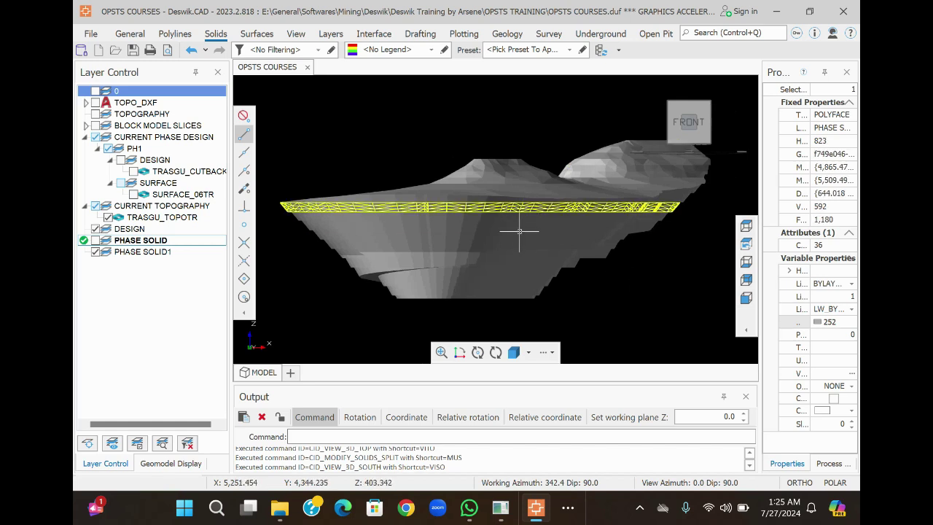
click(522, 227)
click(513, 253)
click(506, 272)
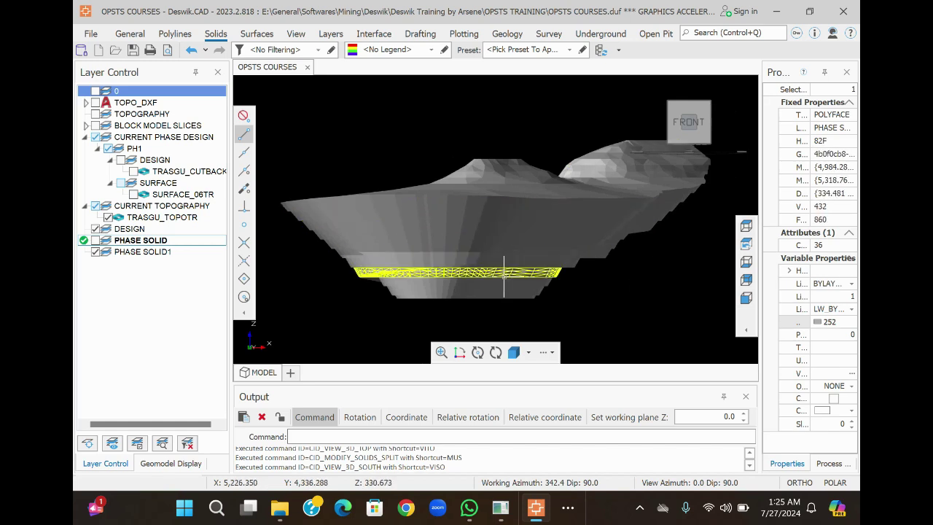
click(441, 253)
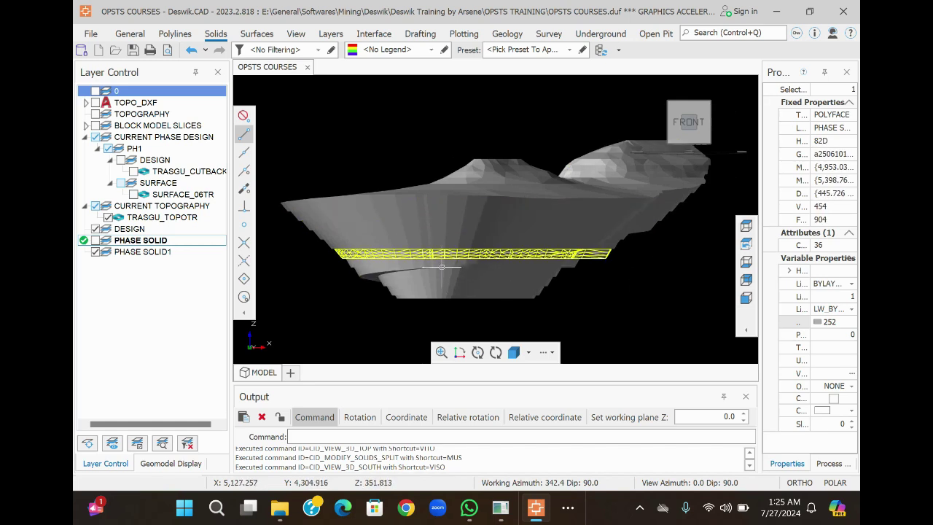
click(440, 274)
click(438, 287)
click(452, 273)
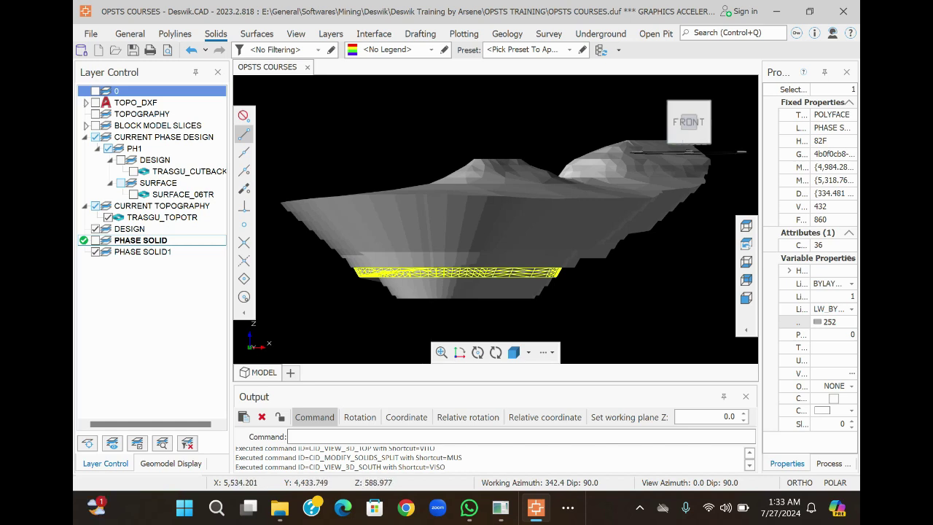
middle_drag(466, 241, 510, 218)
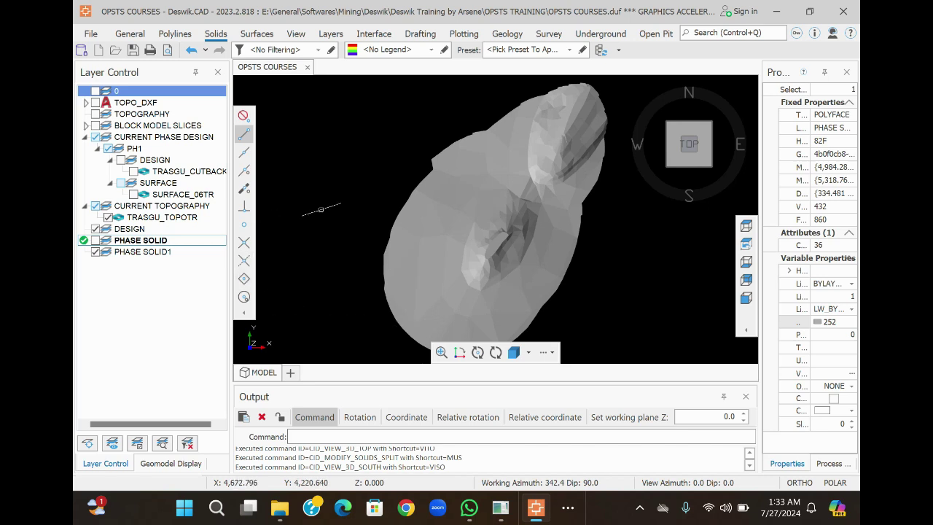
Open Set from Formula for the visible solids and rename the default rule as BENCH
click(130, 33)
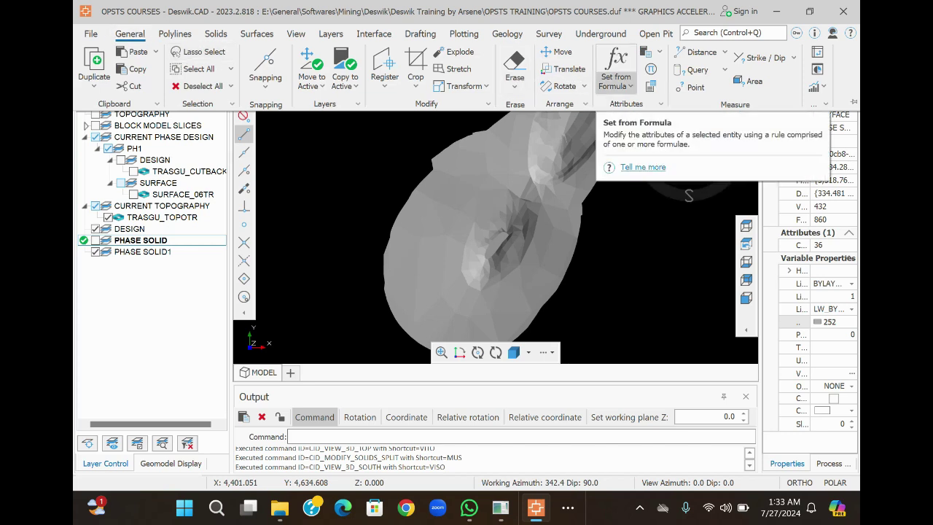
click(616, 85)
click(642, 102)
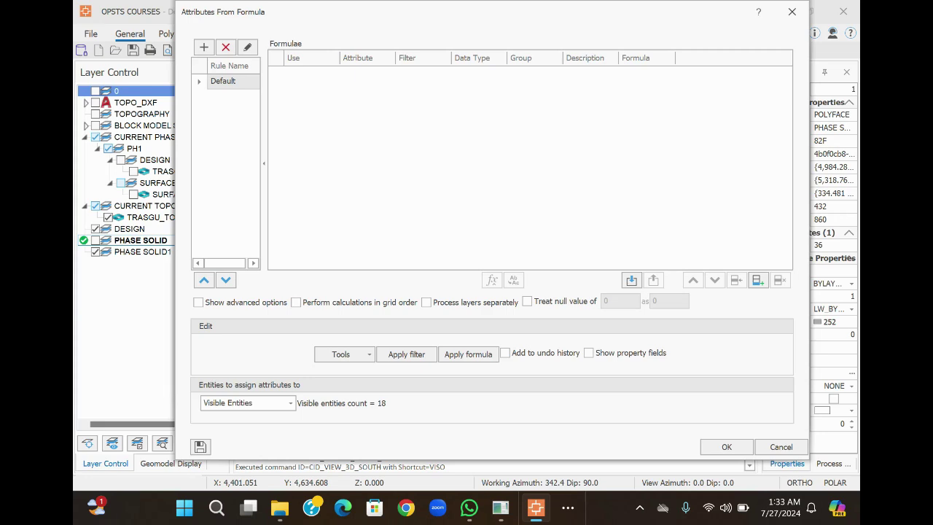
click(232, 81)
double_click(233, 81)
text(BENCH)
key(Return)
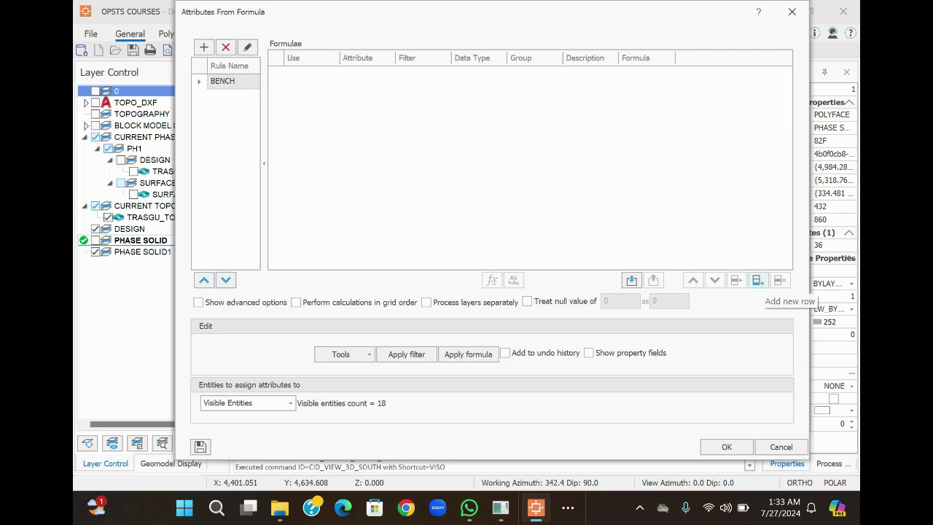
Add a formula row to the BENCH rule for a new attribute named BENCH
click(758, 281)
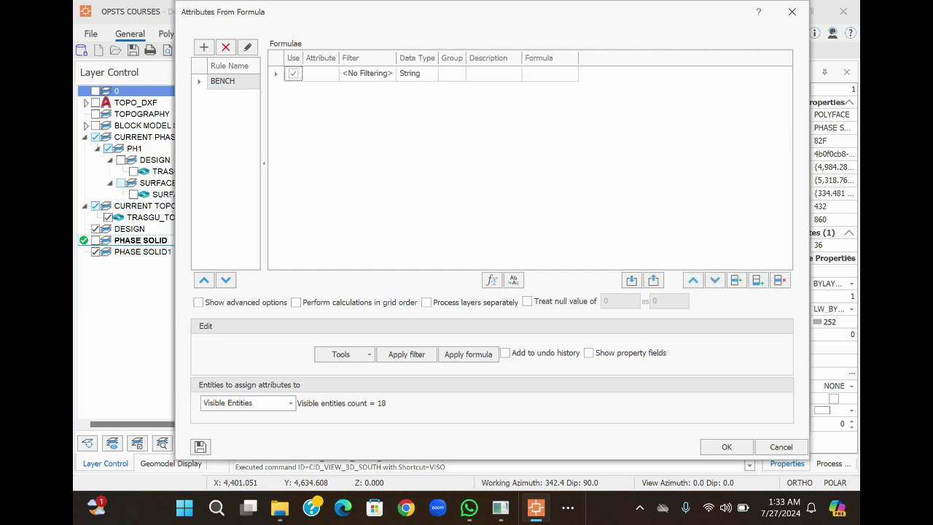
click(320, 73)
click(332, 73)
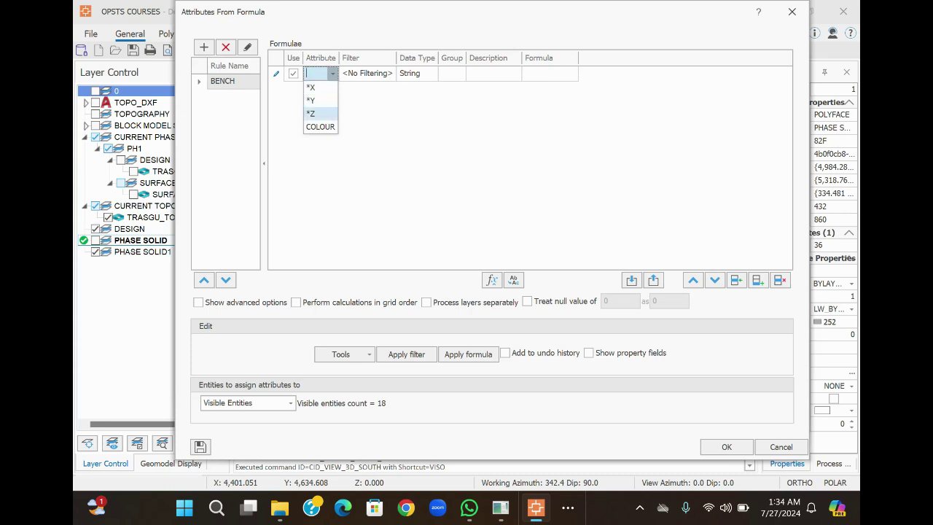
key(Escape)
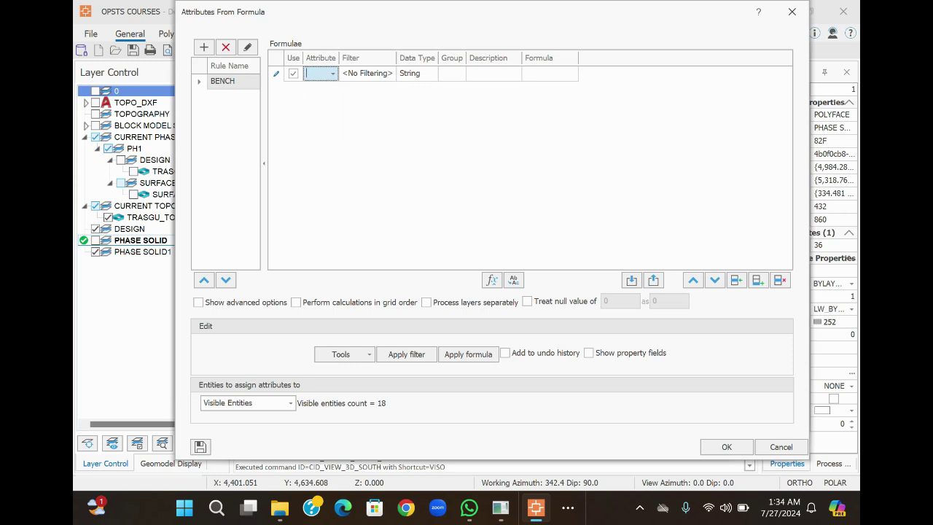
text(BE)
text(NCH)
Set the BENCH attribute's formula to the *ZMin field and apply the rule to all visible entities
click(539, 74)
click(559, 73)
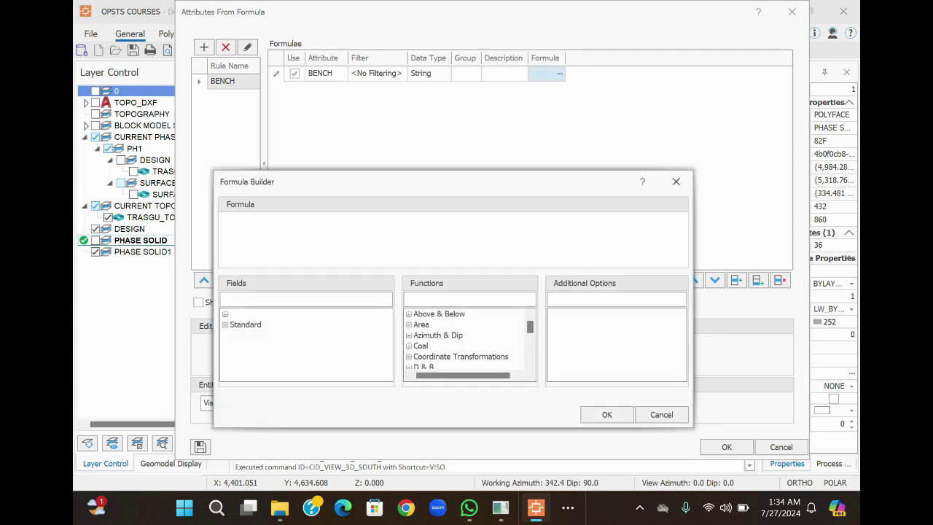
scroll(306, 346, down, 12)
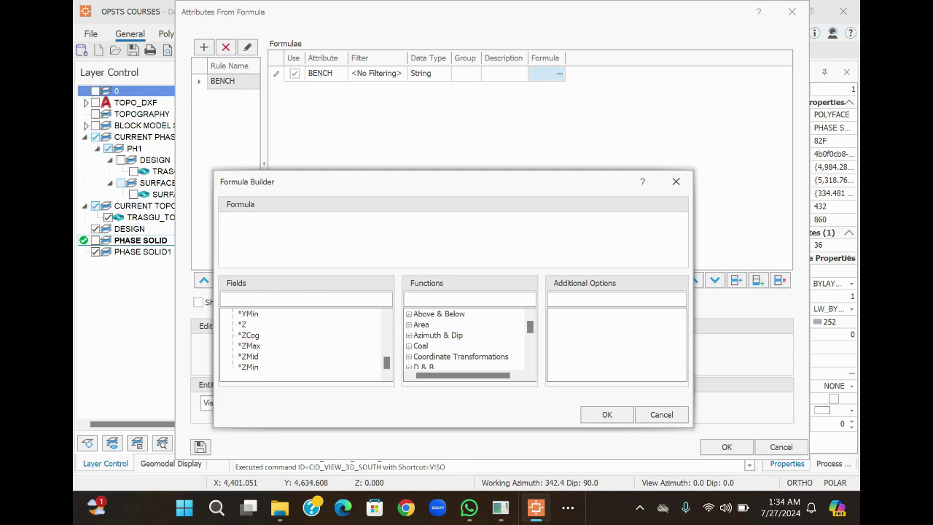
double_click(249, 366)
click(606, 414)
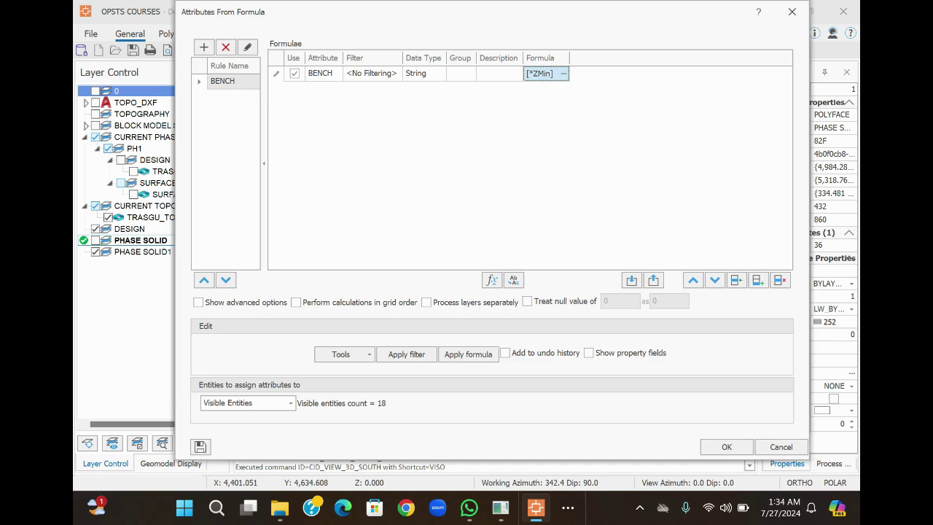
click(726, 447)
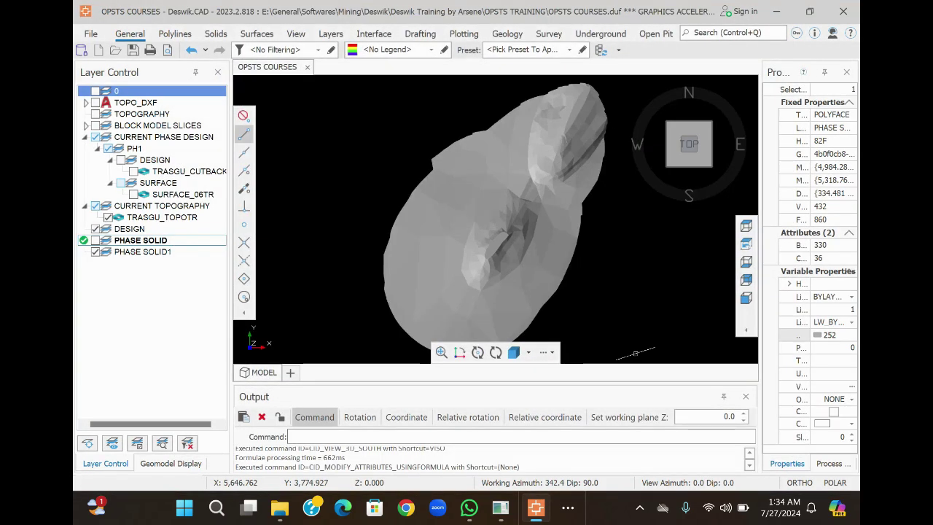
Widen the properties display and check the BENCH attribute of several bench slices in plan and front views
click(534, 219)
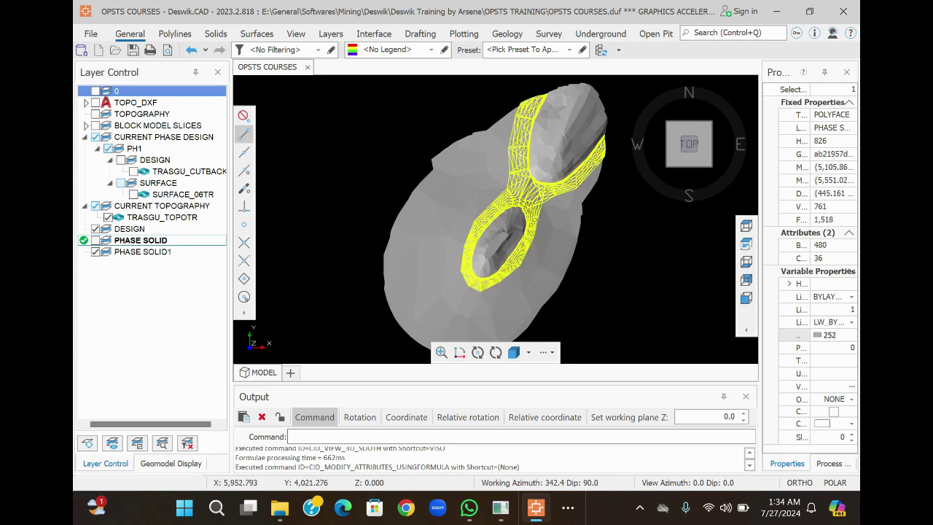
drag(760, 219, 724, 219)
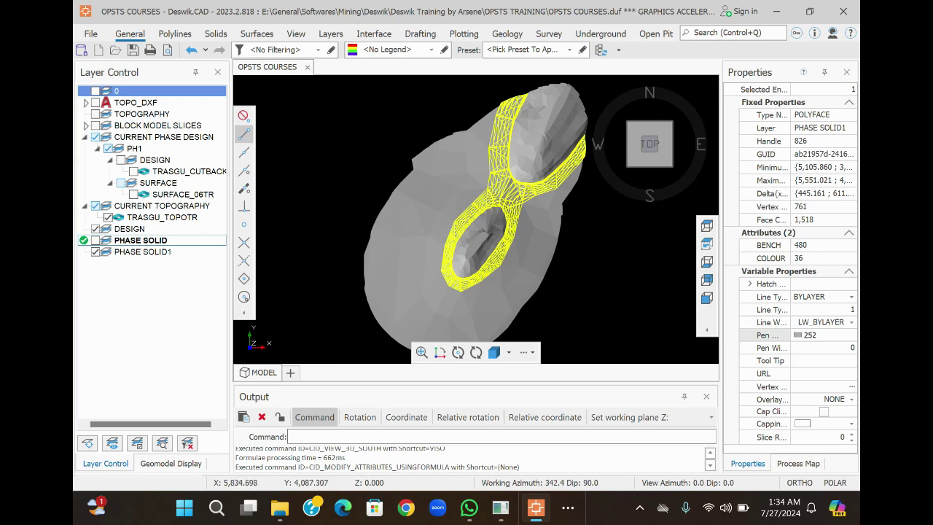
click(520, 261)
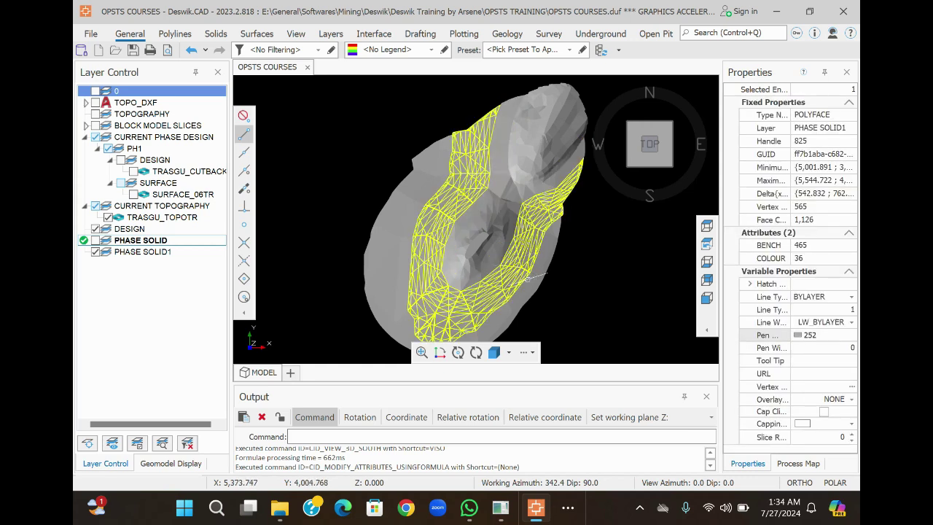
click(531, 283)
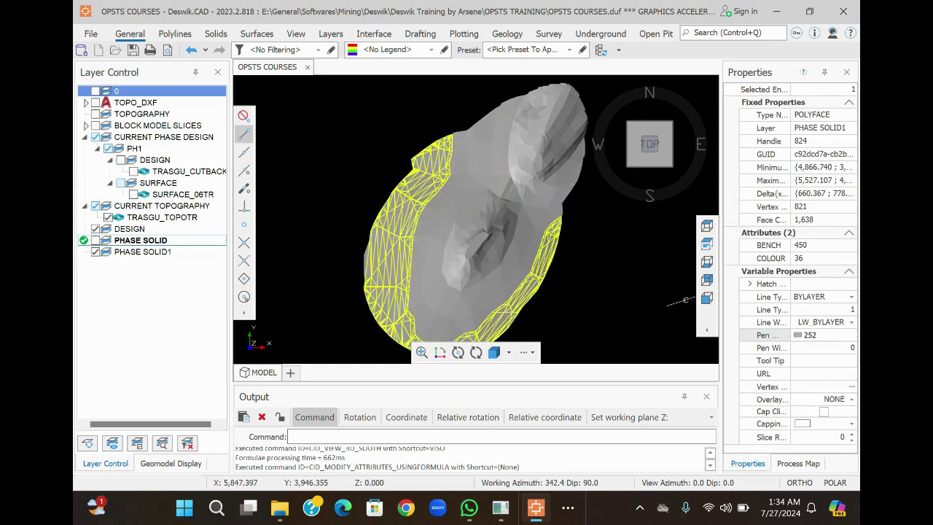
click(707, 297)
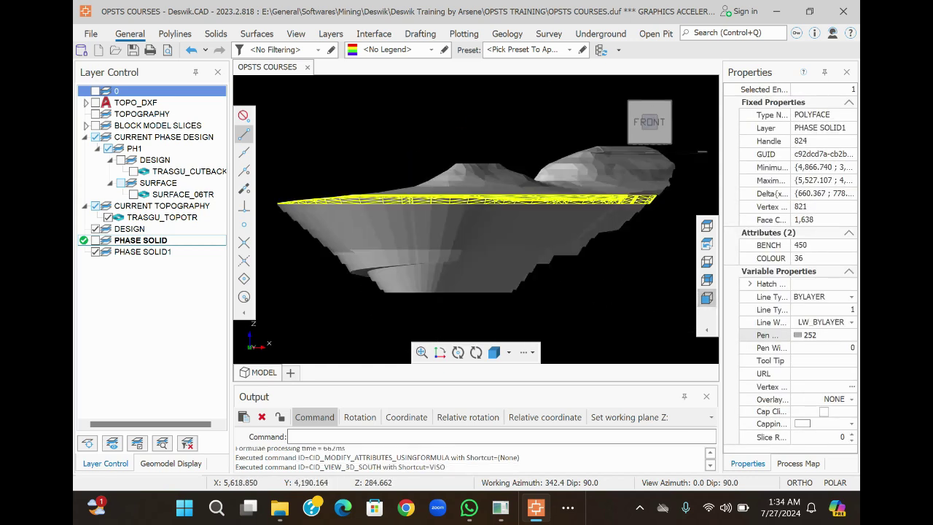
click(546, 225)
click(543, 260)
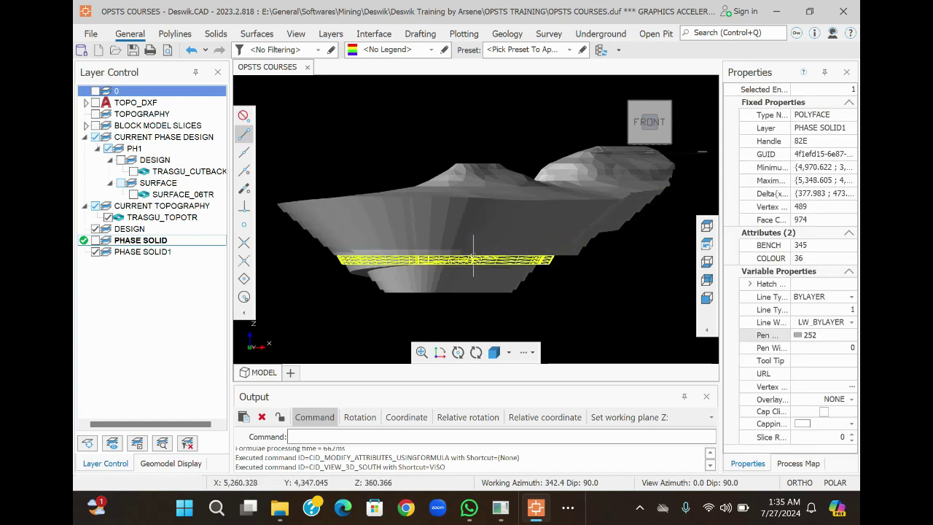
click(465, 278)
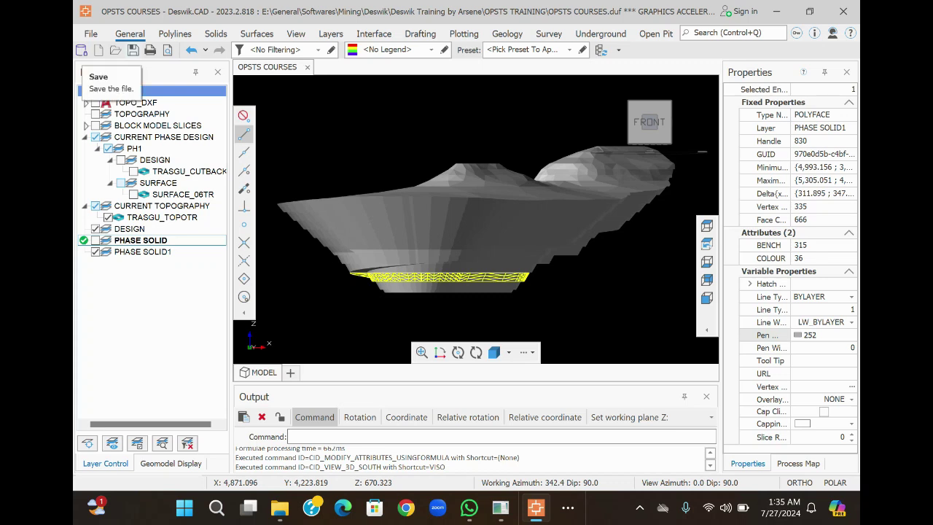
Save the project file, return the phase solid to the top view and save again
click(132, 49)
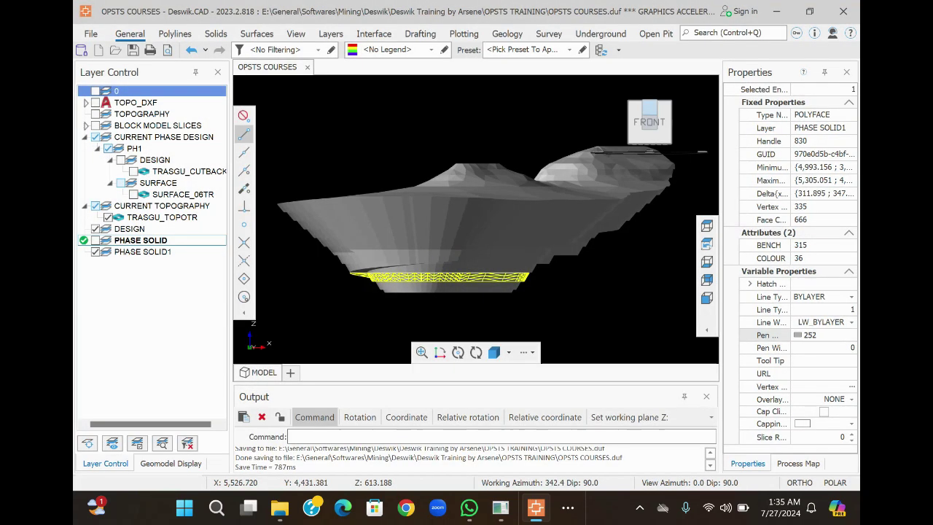
click(650, 103)
click(650, 107)
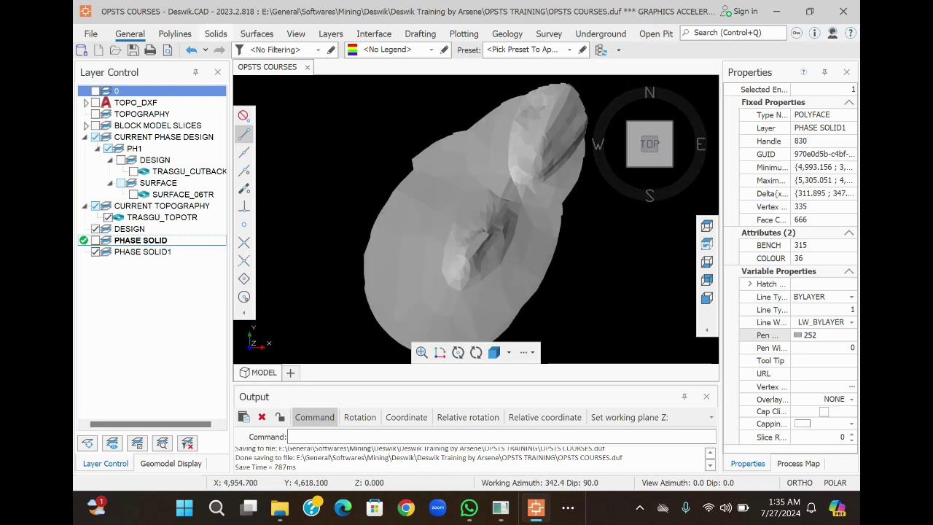
click(133, 49)
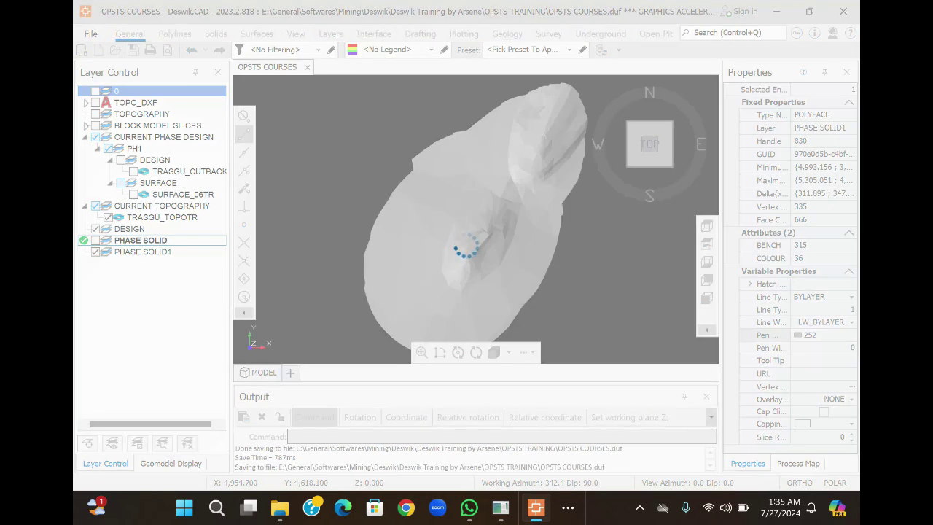